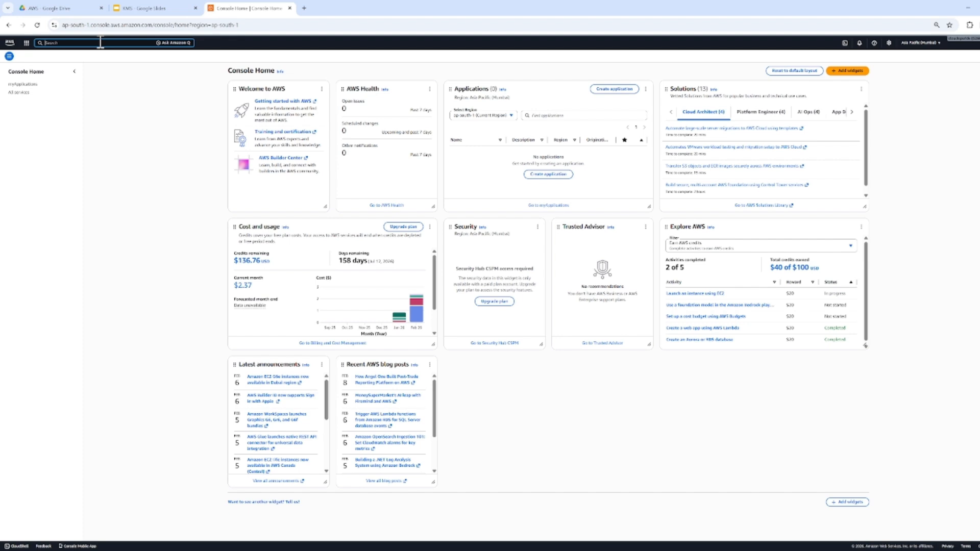
Open the Key Management Service and list its AWS managed keys at a larger page zoom
{"action": "type", "text": "KMS"}
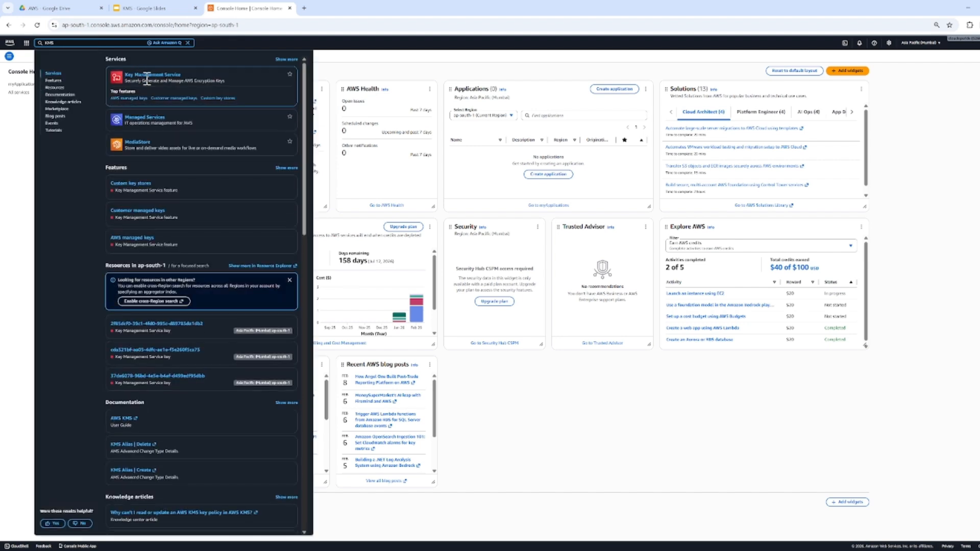
{"action": "left_click", "coordinate": [148, 76]}
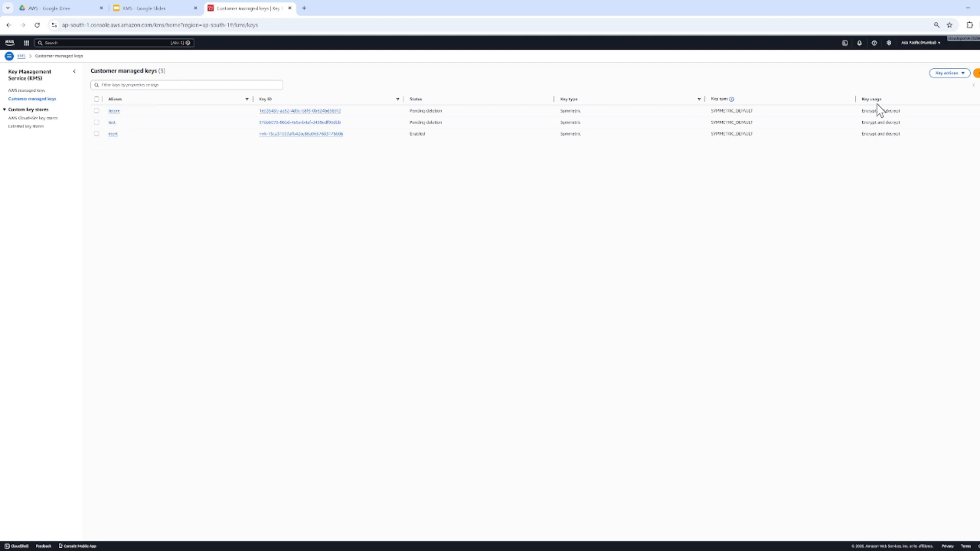
{"action": "left_click", "coordinate": [31, 90]}
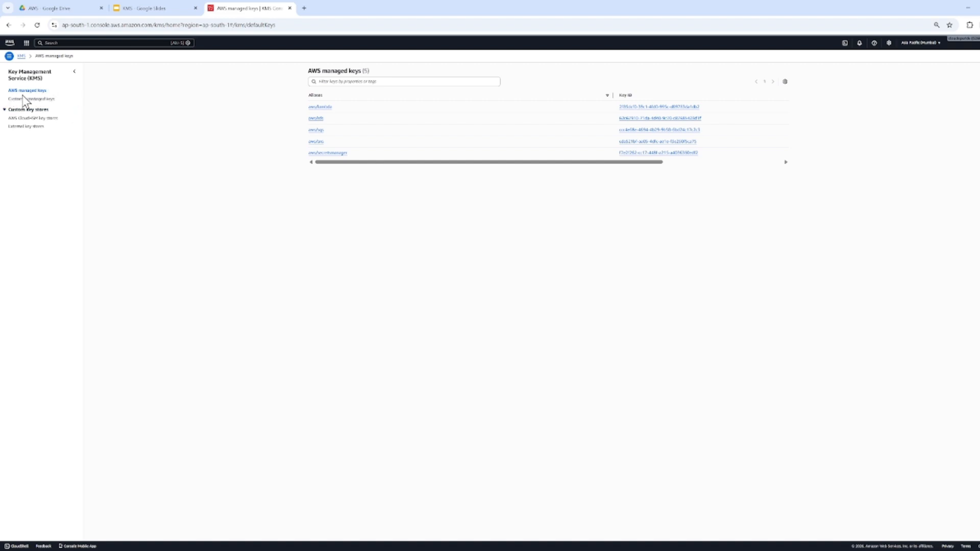
{"action": "key", "text": "ctrl+plus"}
{"action": "key", "text": "ctrl+plus"}
{"action": "key", "text": "ctrl+plus"}
{"action": "key", "text": "ctrl+plus"}
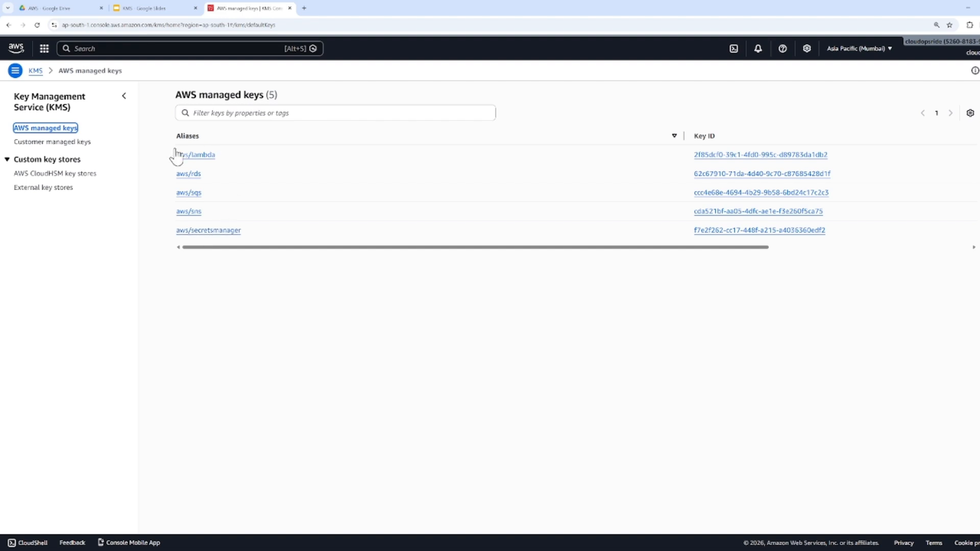
Duplicate the AWS managed keys page in another browser tab and open the Lambda service there
{"action": "left_click", "coordinate": [304, 8]}
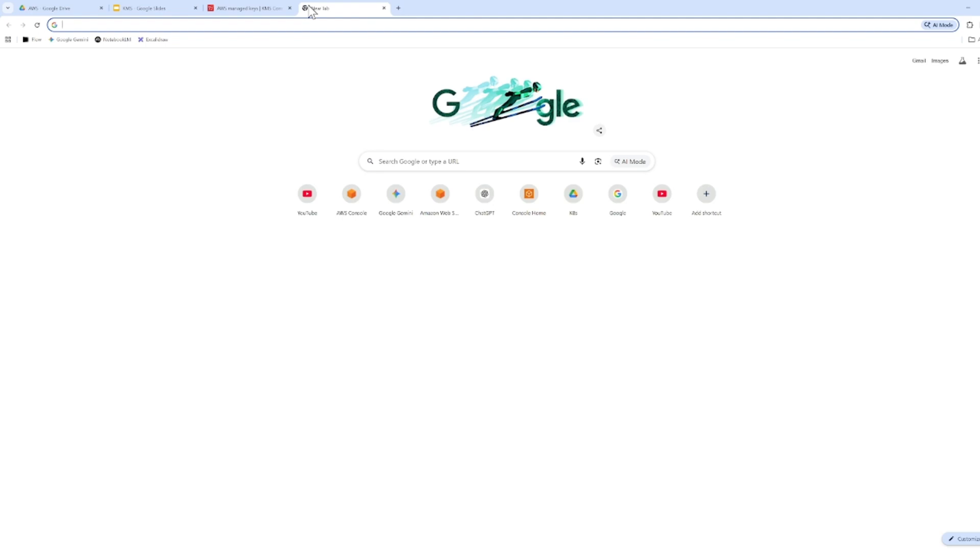
{"action": "left_click", "coordinate": [273, 7]}
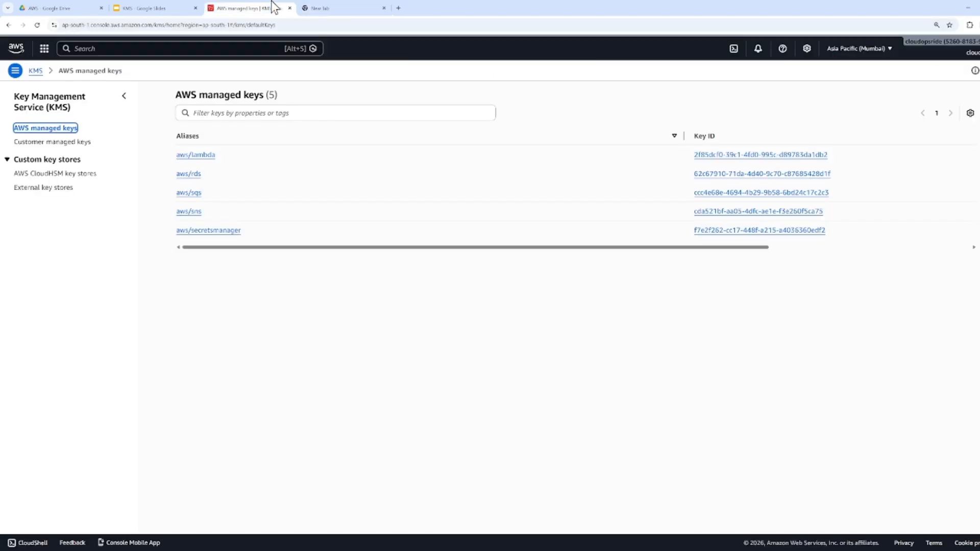
{"action": "left_click", "coordinate": [300, 74]}
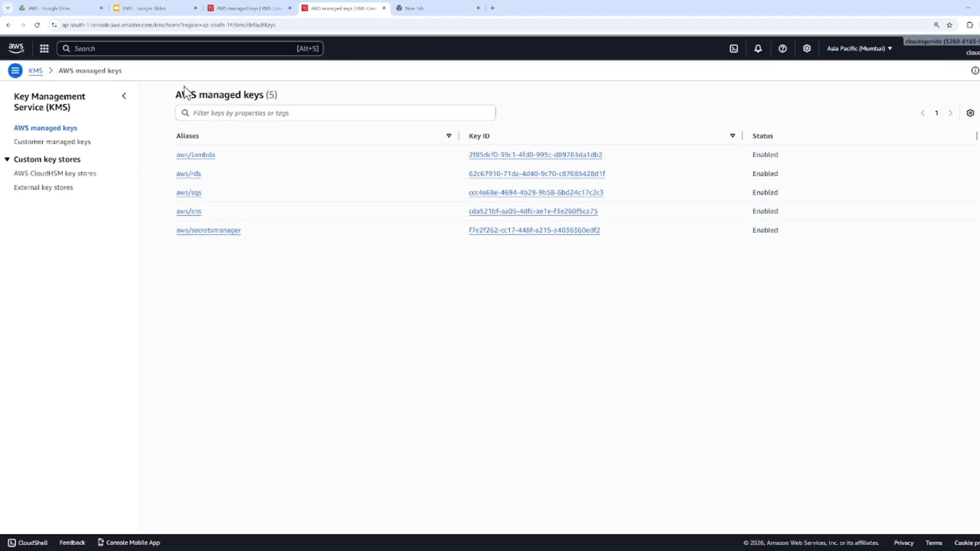
{"action": "left_click", "coordinate": [167, 51]}
{"action": "type", "text": "lambda"}
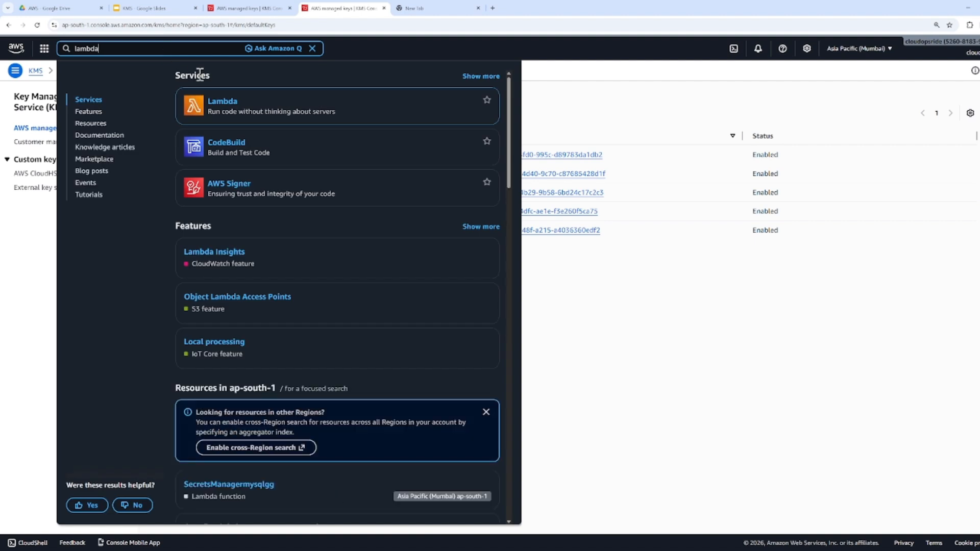
{"action": "left_click", "coordinate": [212, 100]}
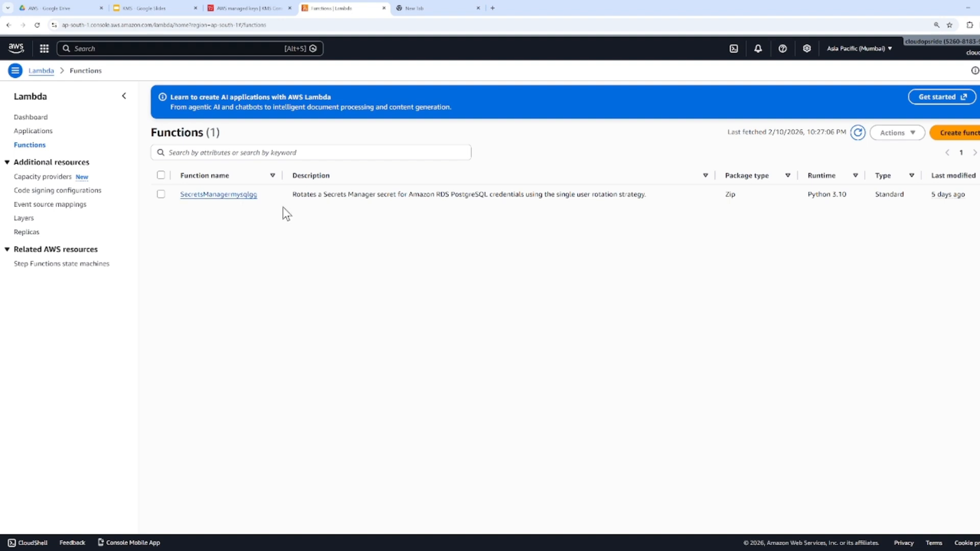
Start creating a Lambda function and expand its additional configurations down to the security and governance options
{"action": "left_click", "coordinate": [943, 133]}
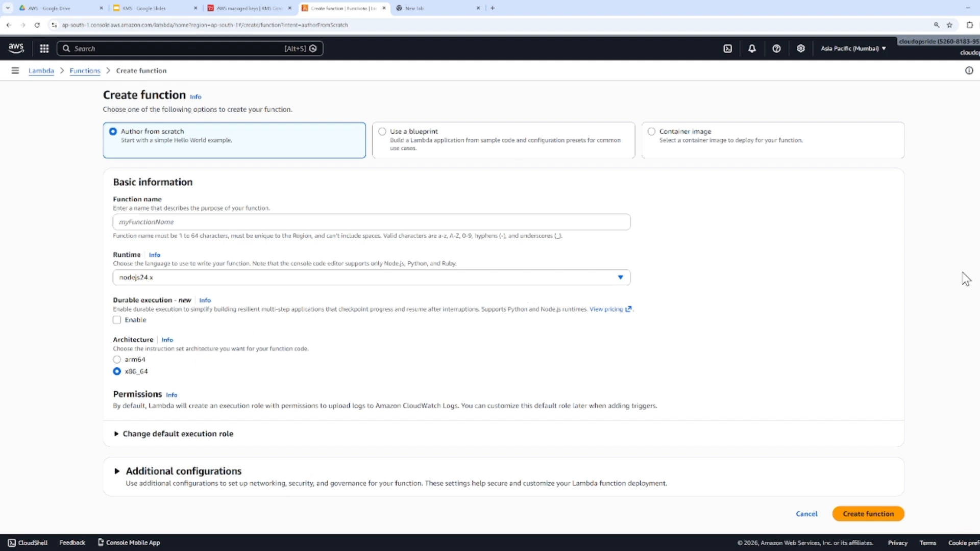
{"action": "scroll", "coordinate": [504, 306], "scroll_direction": "down", "scroll_amount": 1}
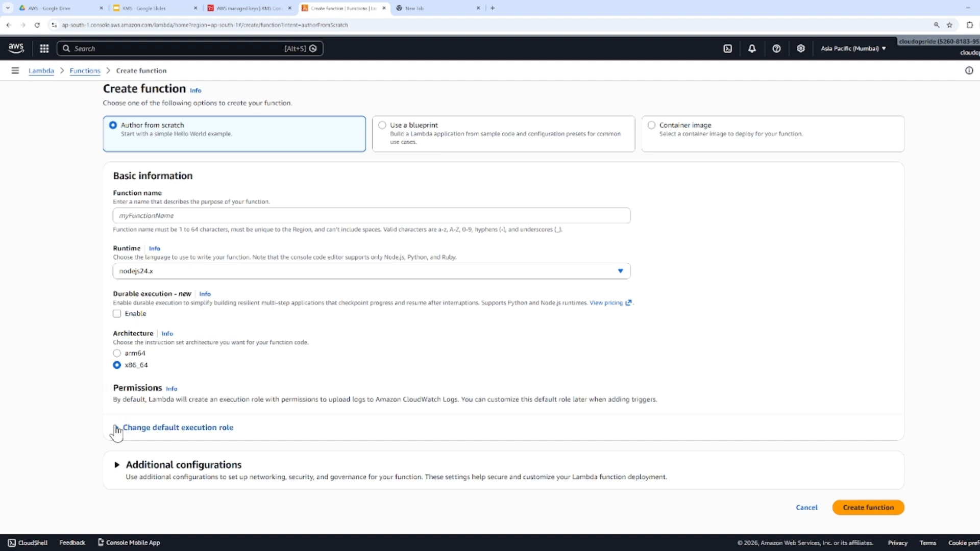
{"action": "left_click", "coordinate": [117, 464]}
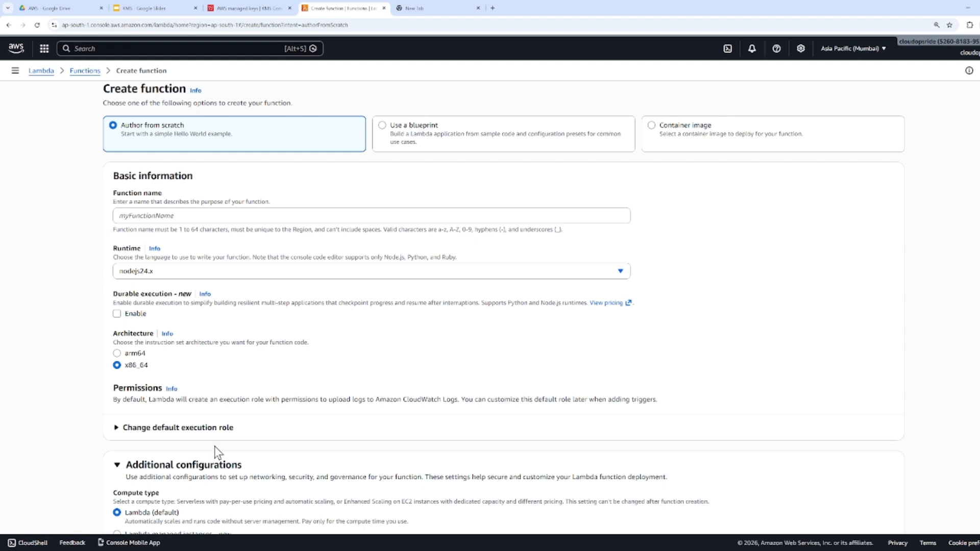
{"action": "scroll", "coordinate": [791, 394], "scroll_direction": "down", "scroll_amount": 2}
{"action": "scroll", "coordinate": [504, 306], "scroll_direction": "down", "scroll_amount": 5}
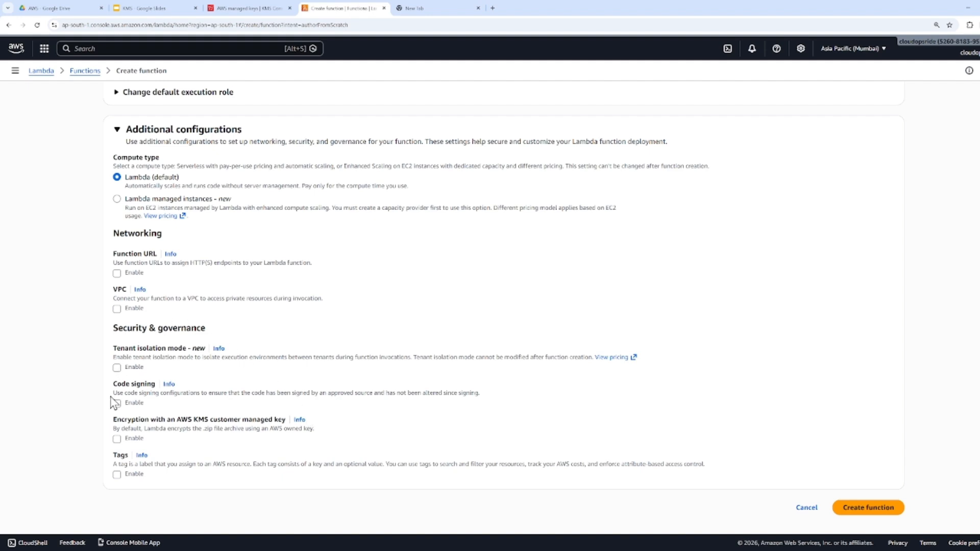
Enable encryption with an AWS KMS customer managed key for the function, open the customer managed keys list, and choose the tetere key
{"action": "left_click", "coordinate": [117, 439]}
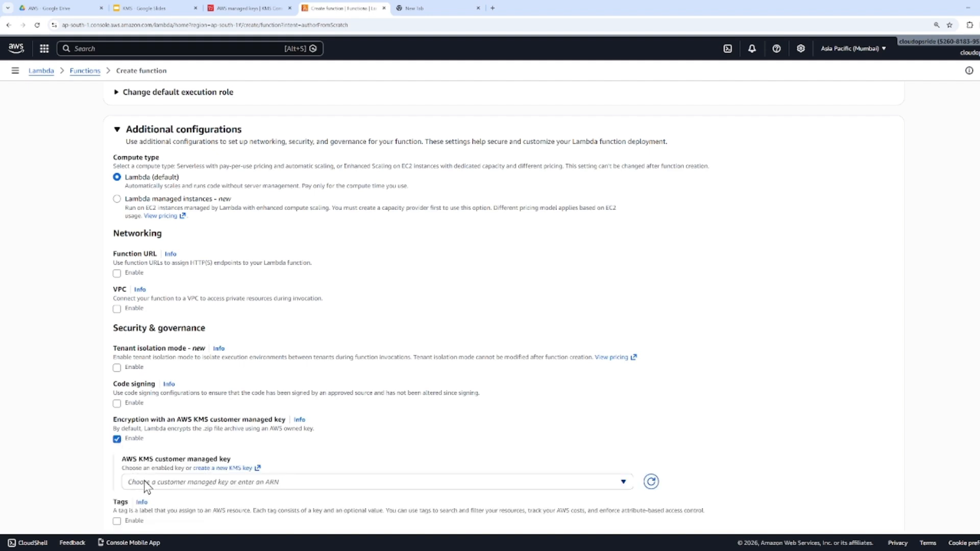
{"action": "left_click", "coordinate": [239, 8]}
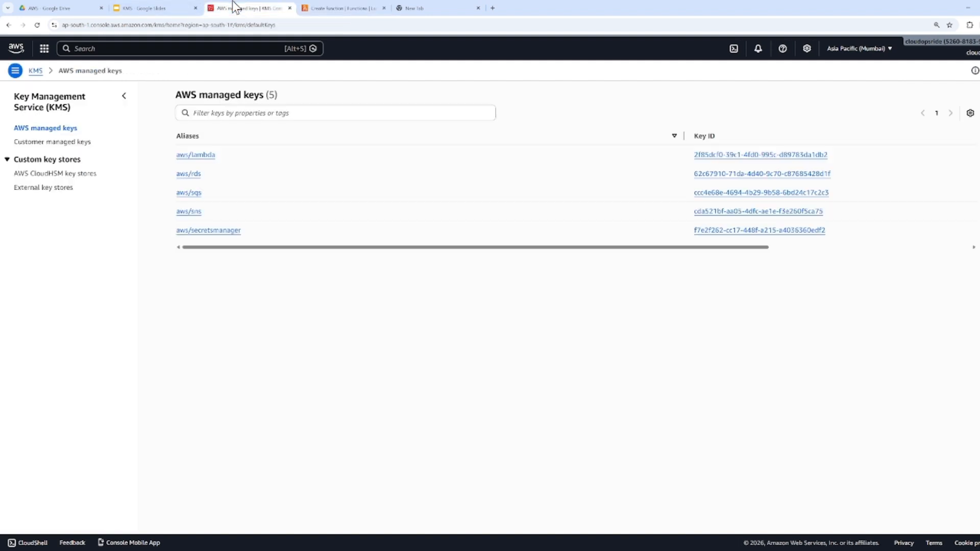
{"action": "left_click", "coordinate": [54, 142]}
{"action": "left_click", "coordinate": [306, 8]}
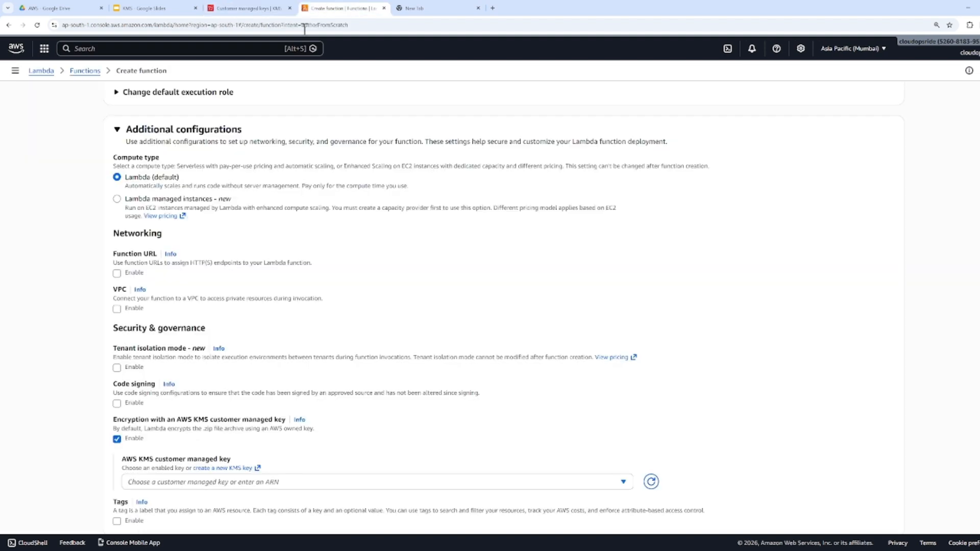
{"action": "left_click", "coordinate": [186, 481]}
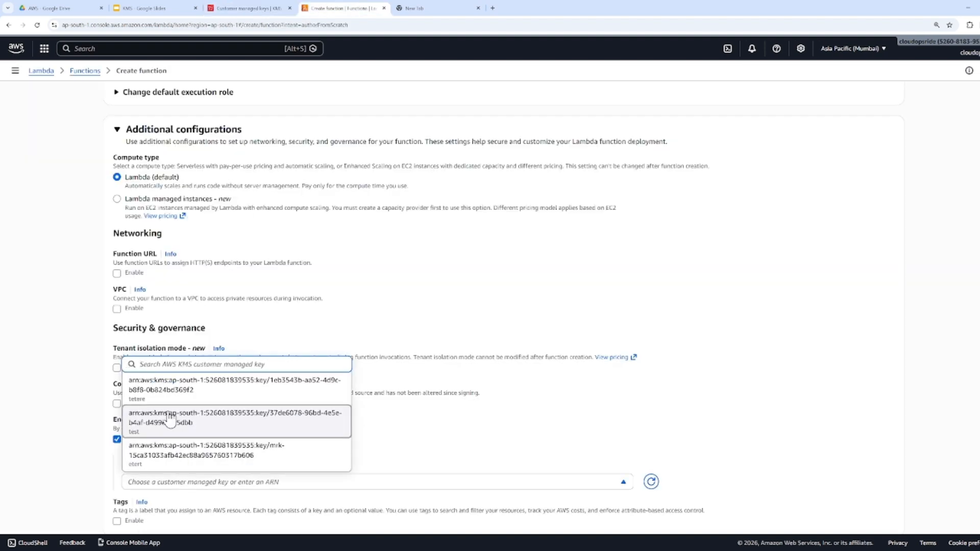
{"action": "left_click", "coordinate": [156, 390]}
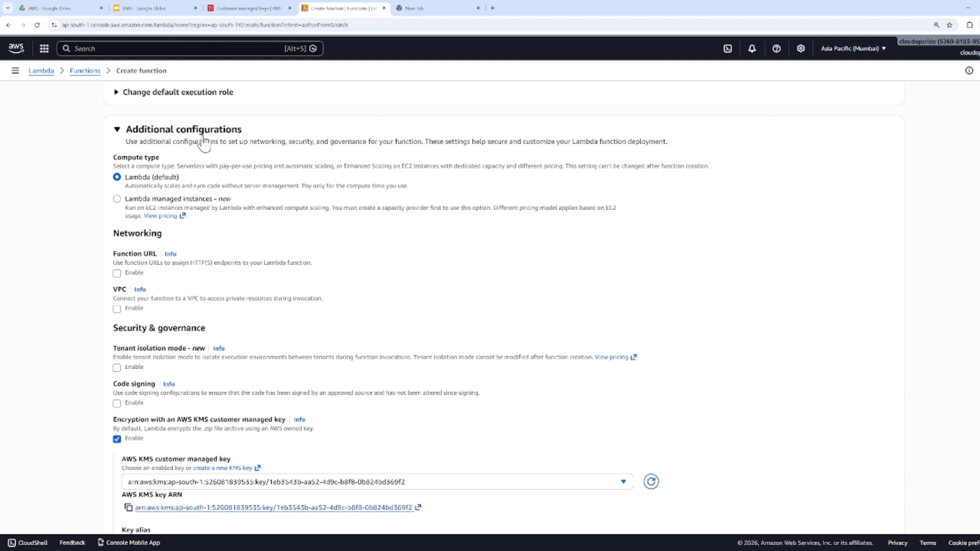
Open the Simple Notification Service and start creating a topic from its topics list
{"action": "left_click", "coordinate": [156, 48]}
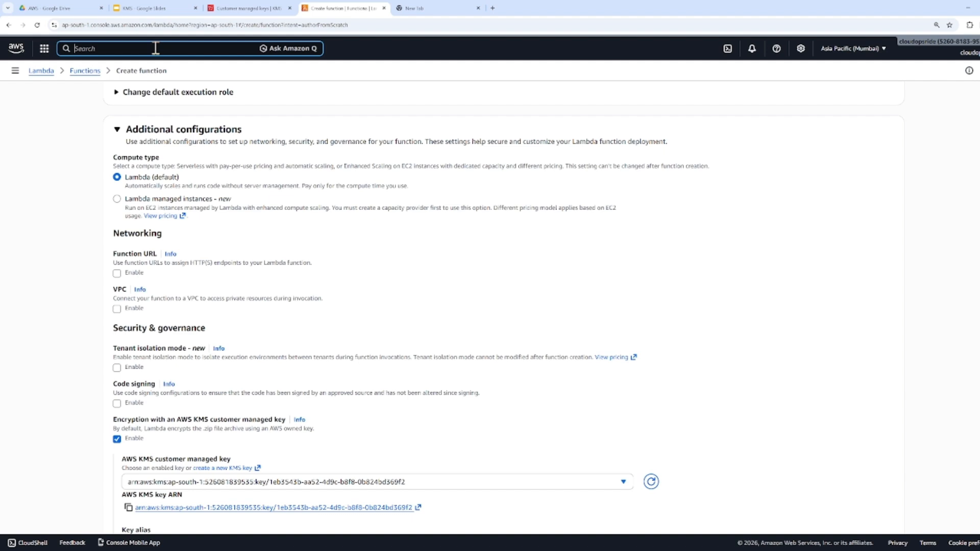
{"action": "type", "text": "SNS"}
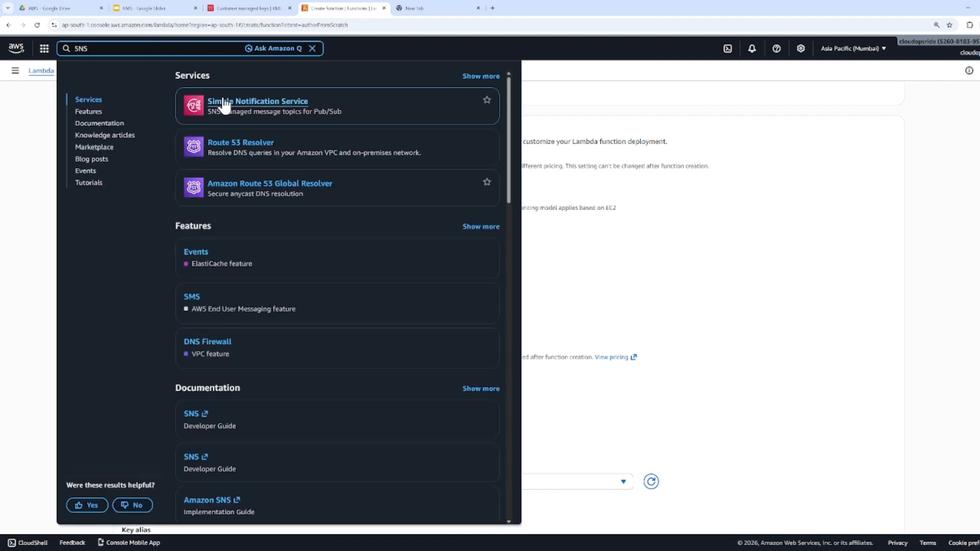
{"action": "left_click", "coordinate": [222, 102]}
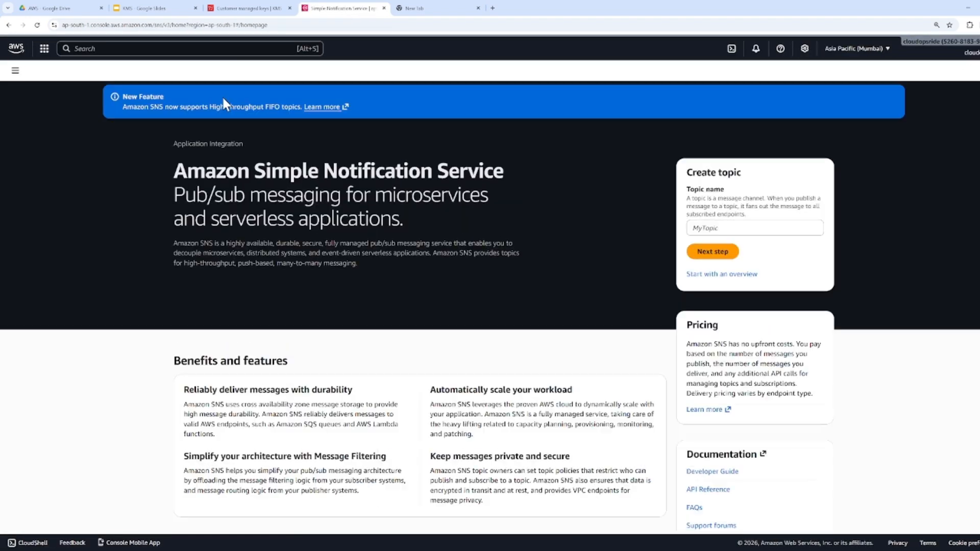
{"action": "left_click", "coordinate": [15, 70]}
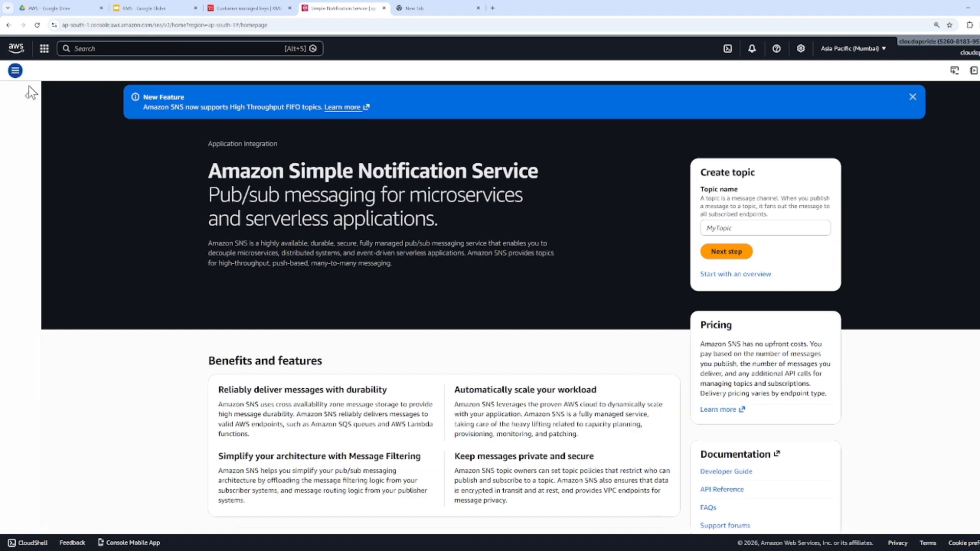
{"action": "left_click", "coordinate": [24, 131]}
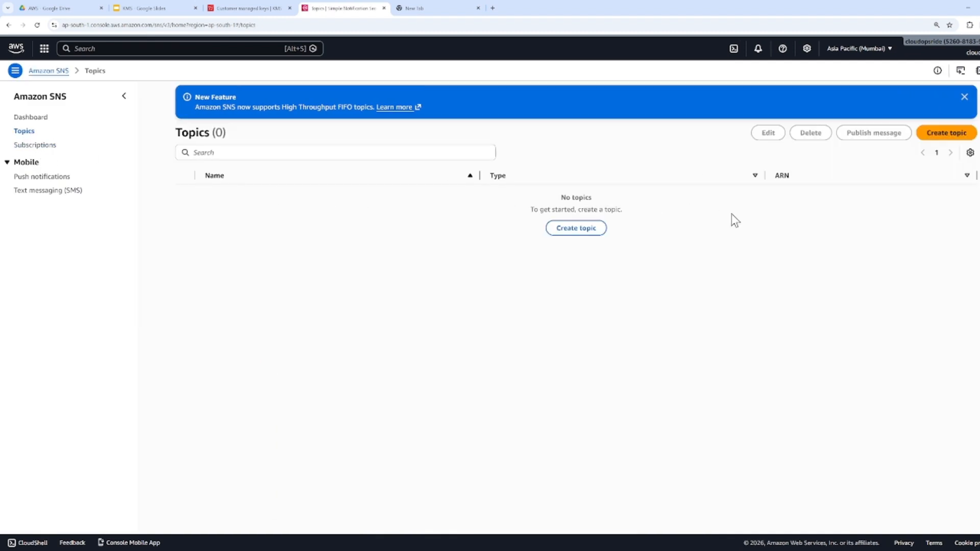
{"action": "left_click", "coordinate": [579, 228]}
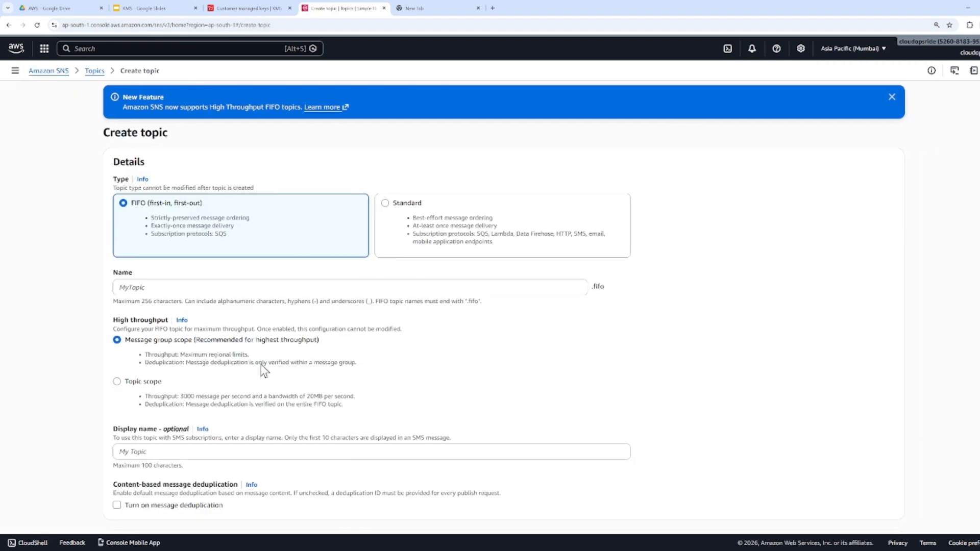
Turn on encryption for the SNS topic, try the default alias/aws/sns key, and set the AWS KMS key to alias/etert
{"action": "scroll", "coordinate": [503, 307], "scroll_direction": "down", "scroll_amount": 5}
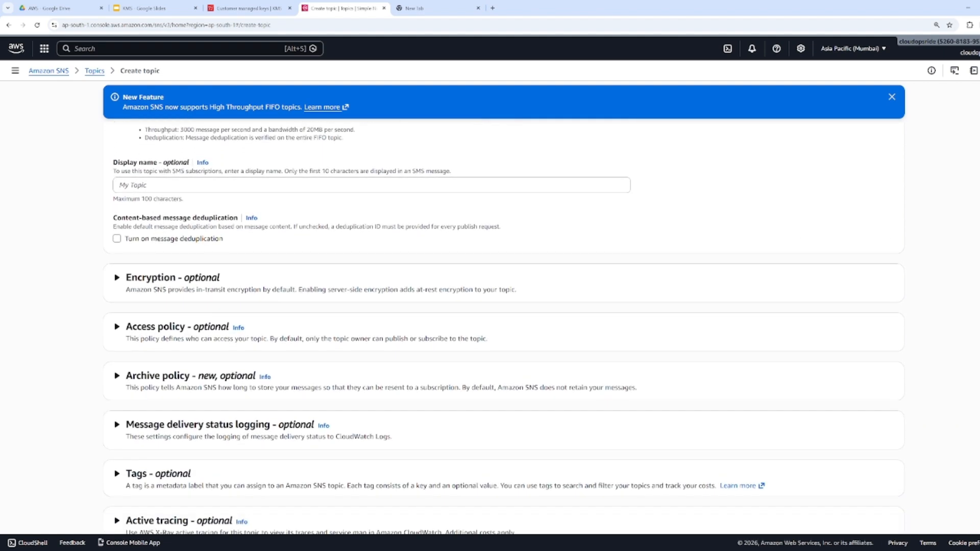
{"action": "left_click", "coordinate": [209, 277]}
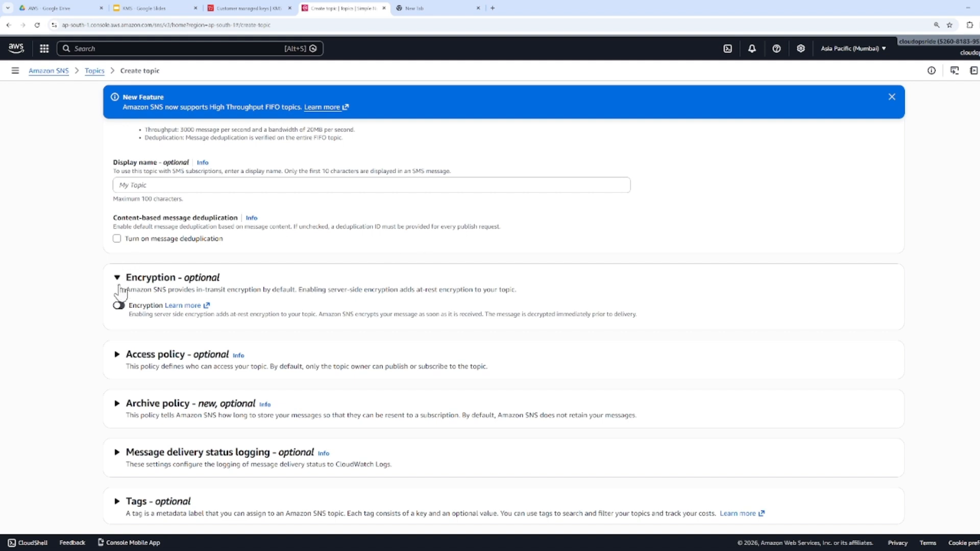
{"action": "left_click", "coordinate": [119, 305]}
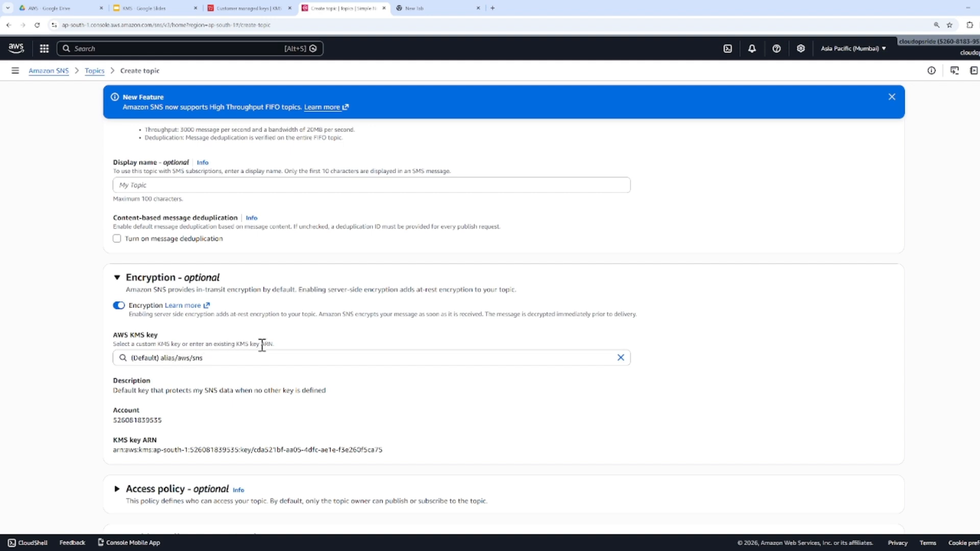
{"action": "left_click", "coordinate": [241, 359]}
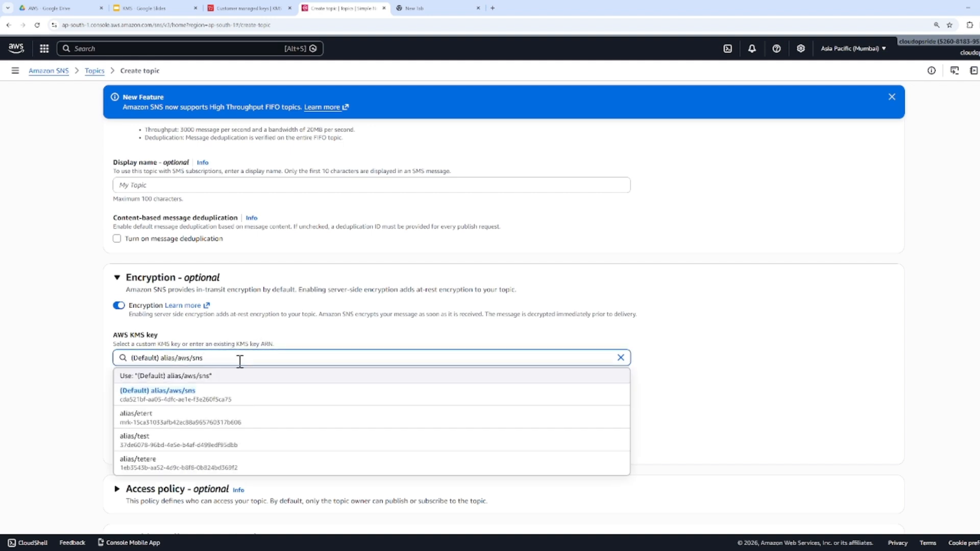
{"action": "left_click", "coordinate": [157, 398]}
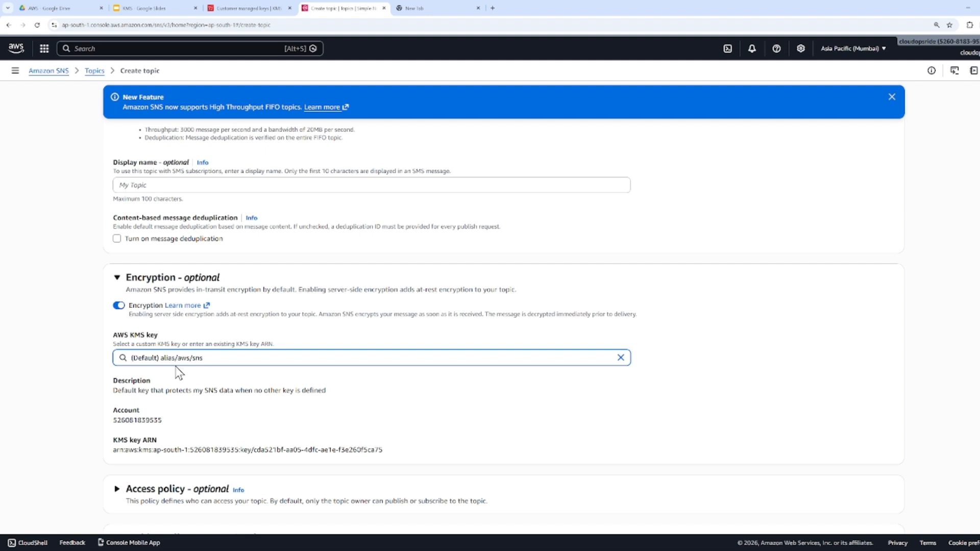
{"action": "left_click", "coordinate": [181, 357]}
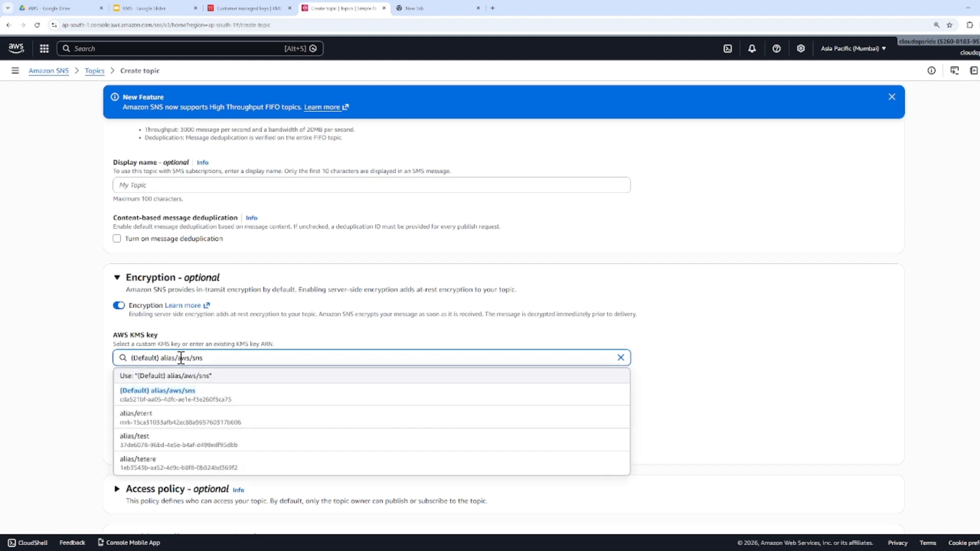
{"action": "left_click", "coordinate": [136, 418]}
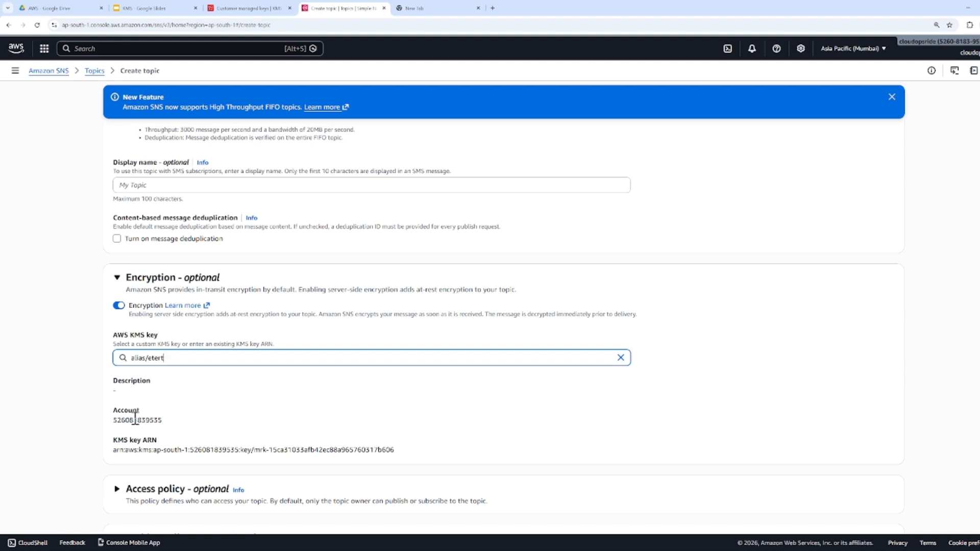
Open the EC2 service and display its Elastic Block Store volumes
{"action": "left_click", "coordinate": [98, 48]}
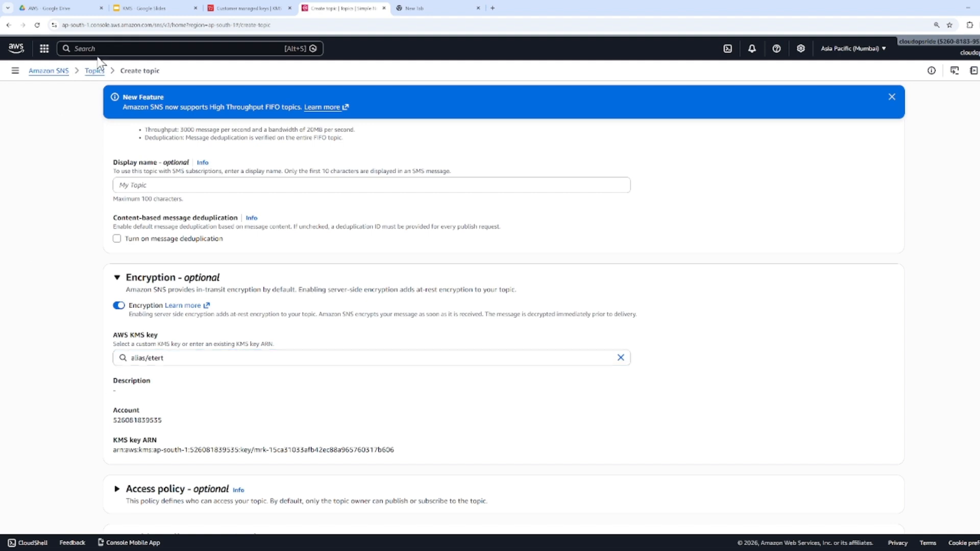
{"action": "type", "text": "Ec2"}
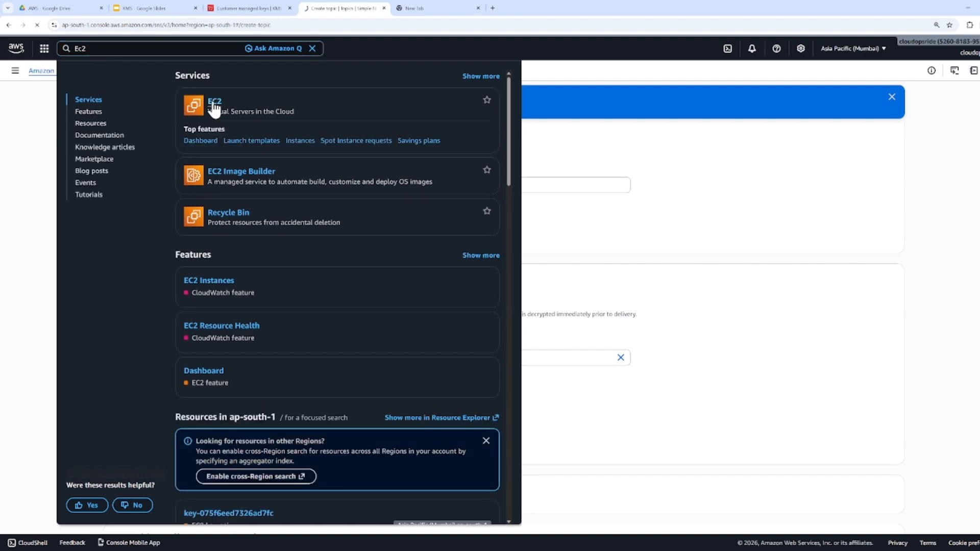
{"action": "left_click", "coordinate": [213, 105]}
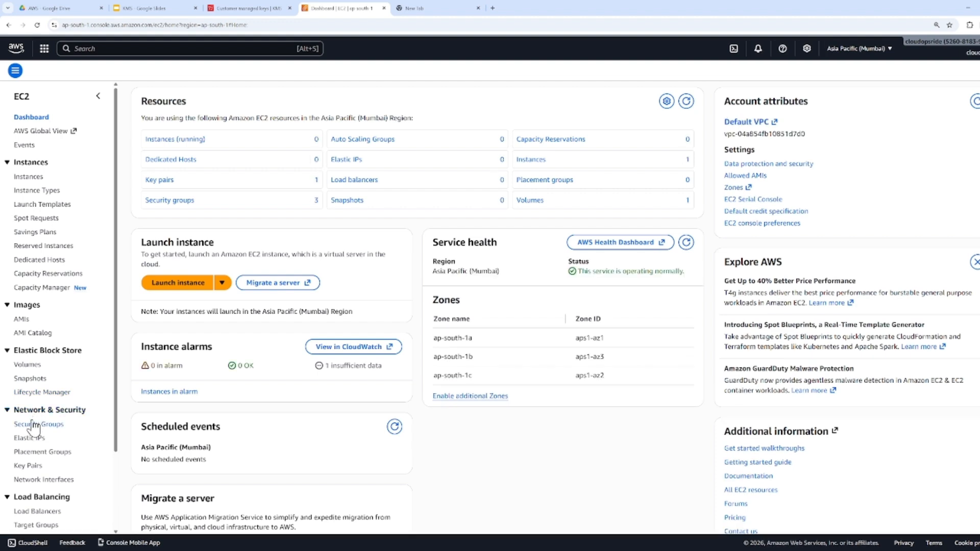
{"action": "left_click", "coordinate": [28, 365]}
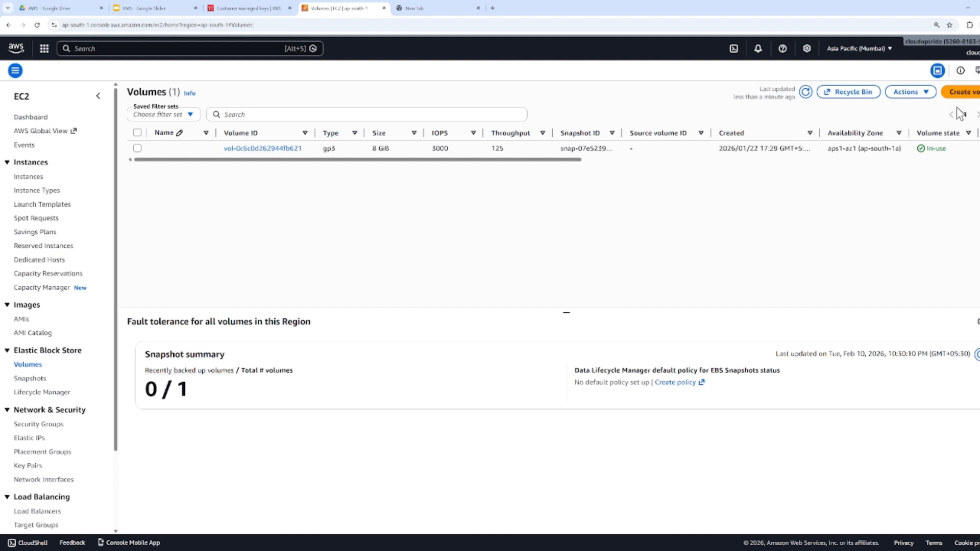
Start creating an EBS volume, turn on its encryption, and set the KMS key to (default) aws/ebs
{"action": "left_click", "coordinate": [964, 93]}
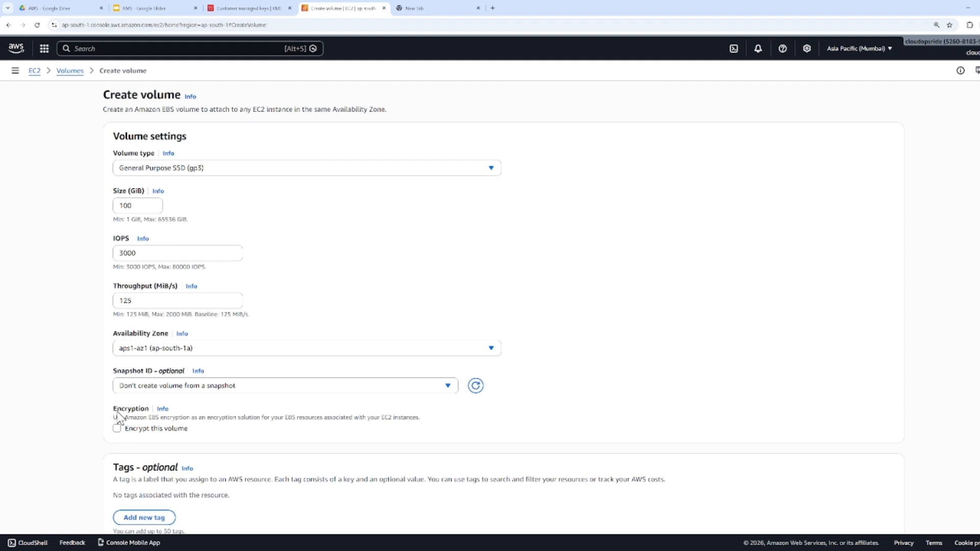
{"action": "left_click_drag", "start_coordinate": [113, 410], "coordinate": [426, 415]}
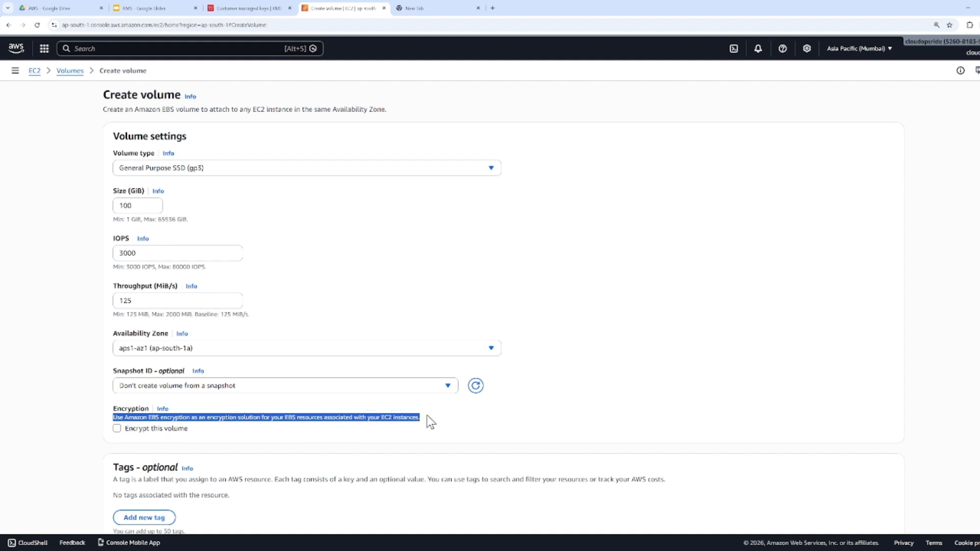
{"action": "left_click", "coordinate": [159, 428]}
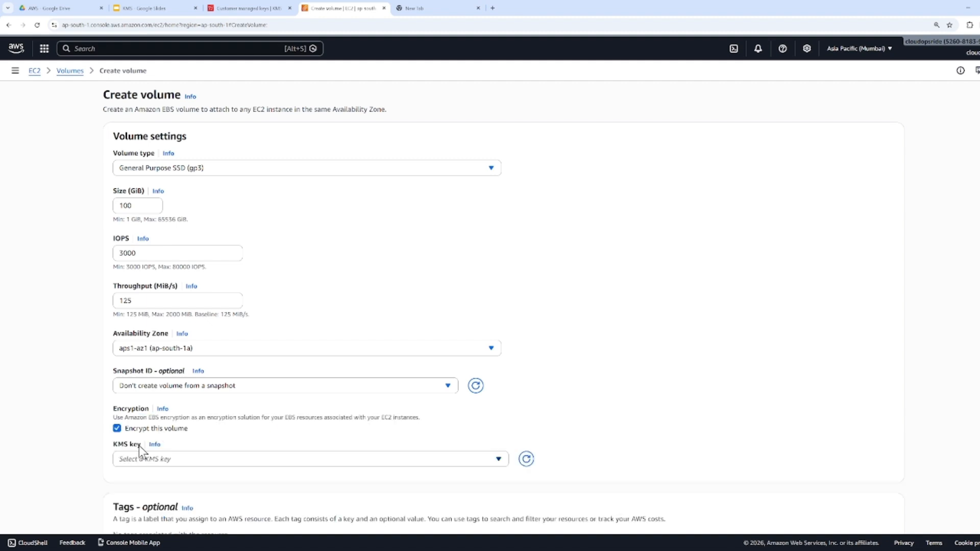
{"action": "left_click", "coordinate": [142, 459]}
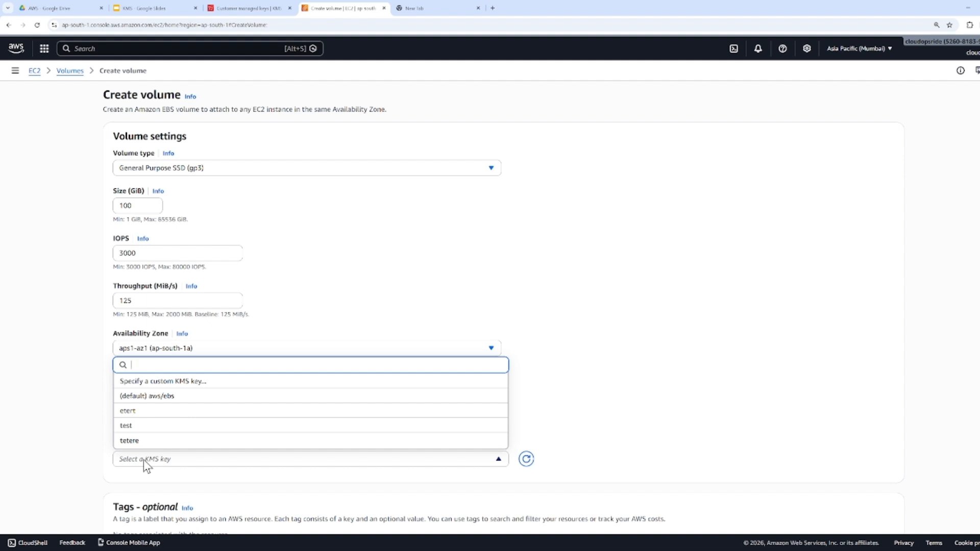
{"action": "left_click", "coordinate": [160, 397]}
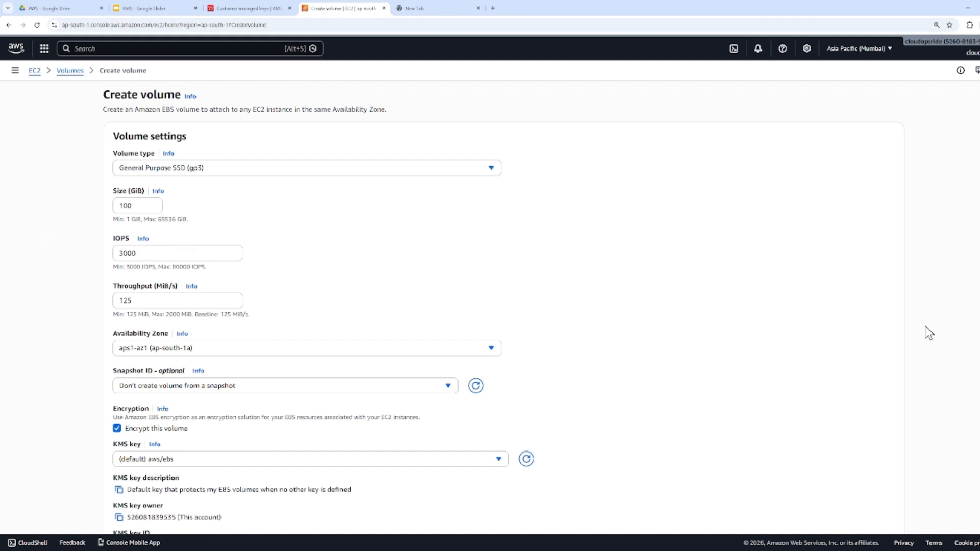
{"action": "scroll", "coordinate": [927, 332], "scroll_direction": "down", "scroll_amount": 2}
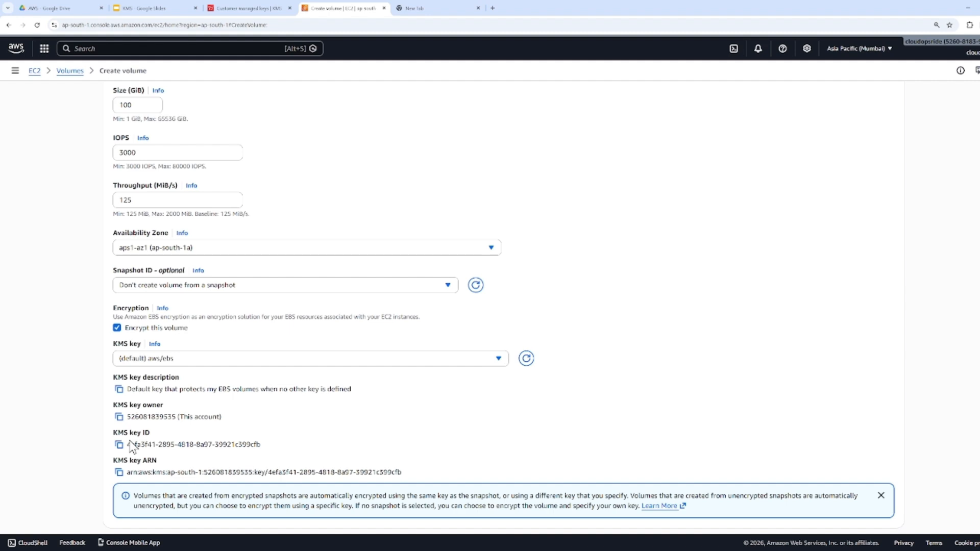
Compare the volume's KMS key choices with the customer managed keys list and set the KMS key to etert
{"action": "left_click", "coordinate": [192, 362]}
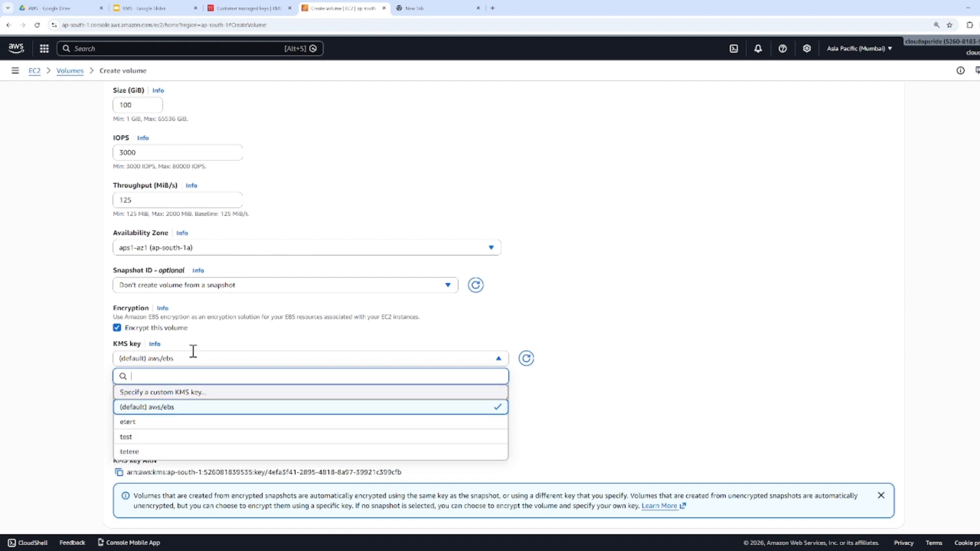
{"action": "left_click", "coordinate": [269, 8]}
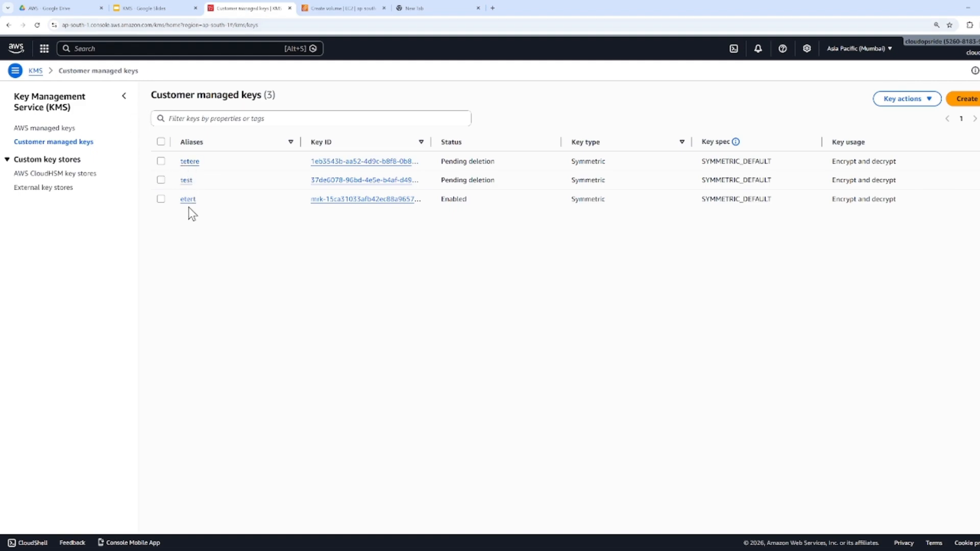
{"action": "left_click", "coordinate": [330, 7]}
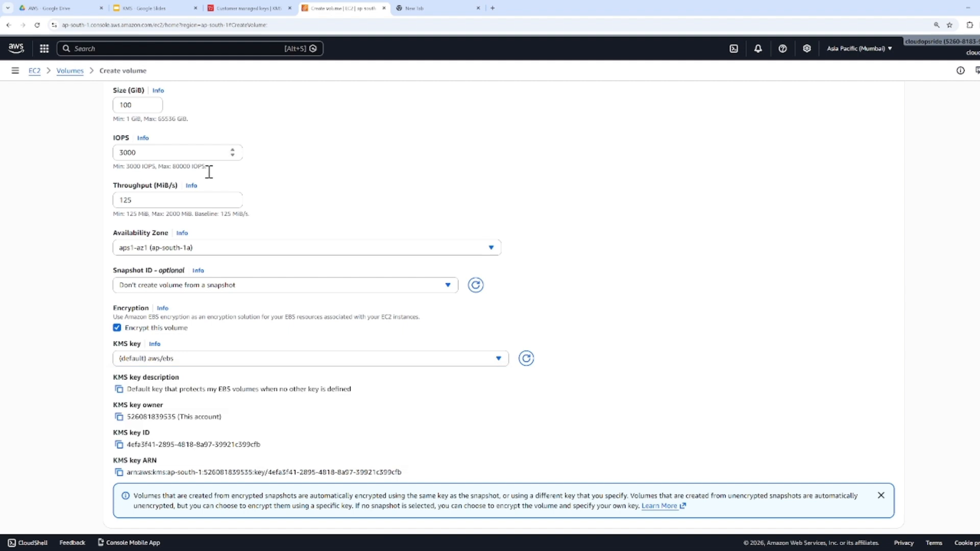
{"action": "left_click", "coordinate": [152, 359]}
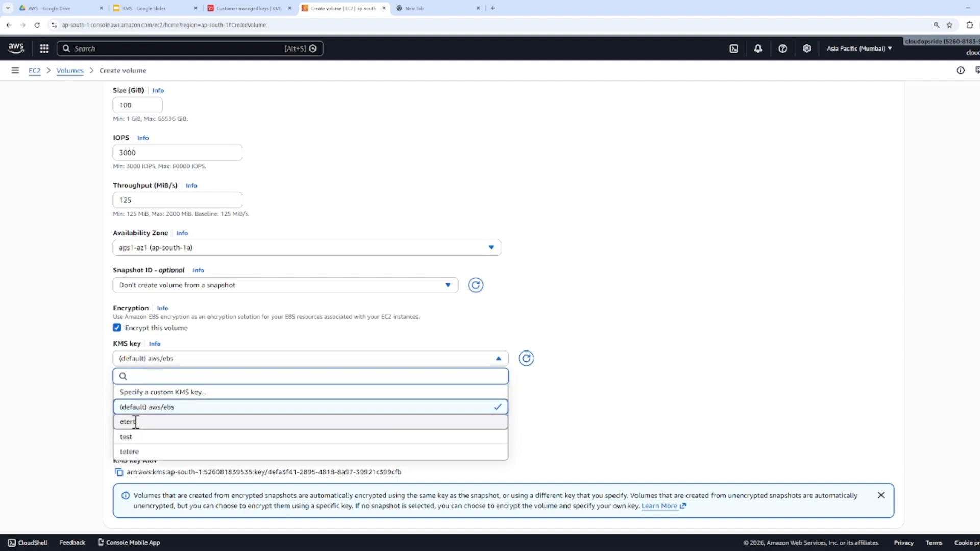
{"action": "left_click", "coordinate": [132, 422]}
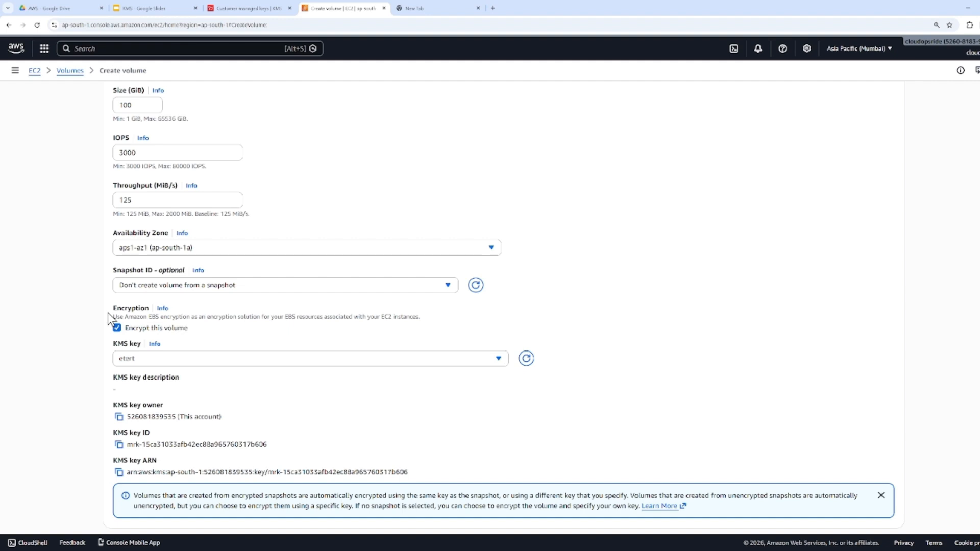
Display the AWS managed keys in KMS and open the aws/lambda key to examine its configuration and policy
{"action": "left_click", "coordinate": [275, 8]}
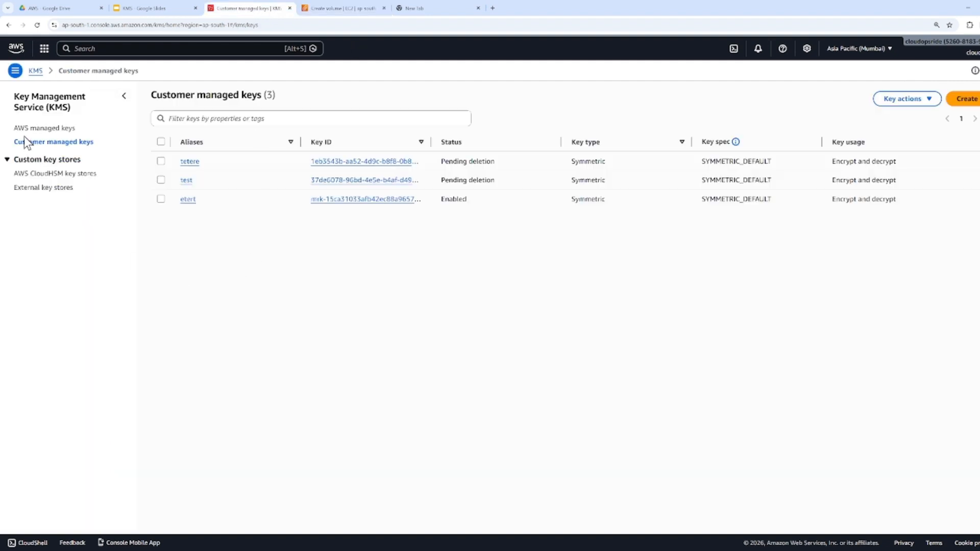
{"action": "left_click", "coordinate": [46, 128]}
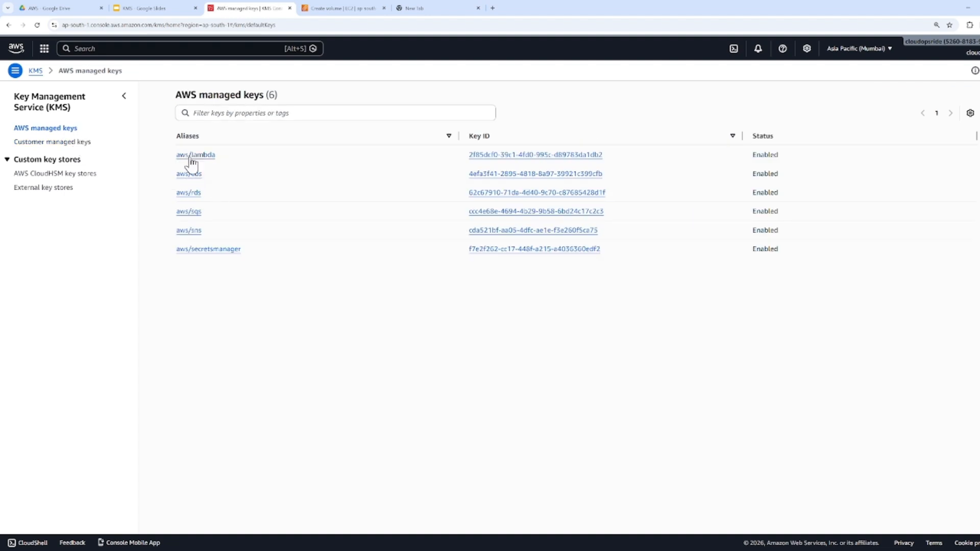
{"action": "left_click", "coordinate": [192, 162]}
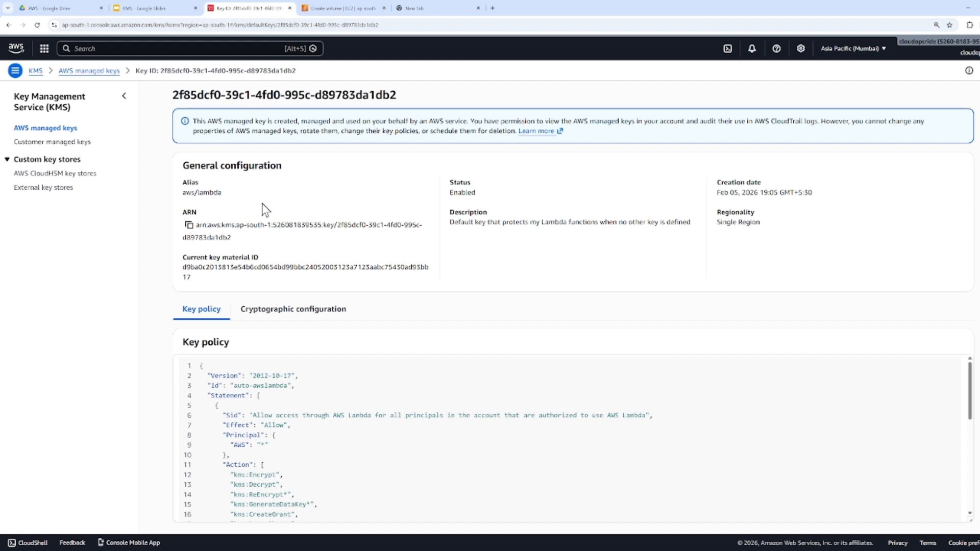
Return to the customer managed keys and examine the key actions available for tetere and for etert
{"action": "left_click", "coordinate": [70, 145]}
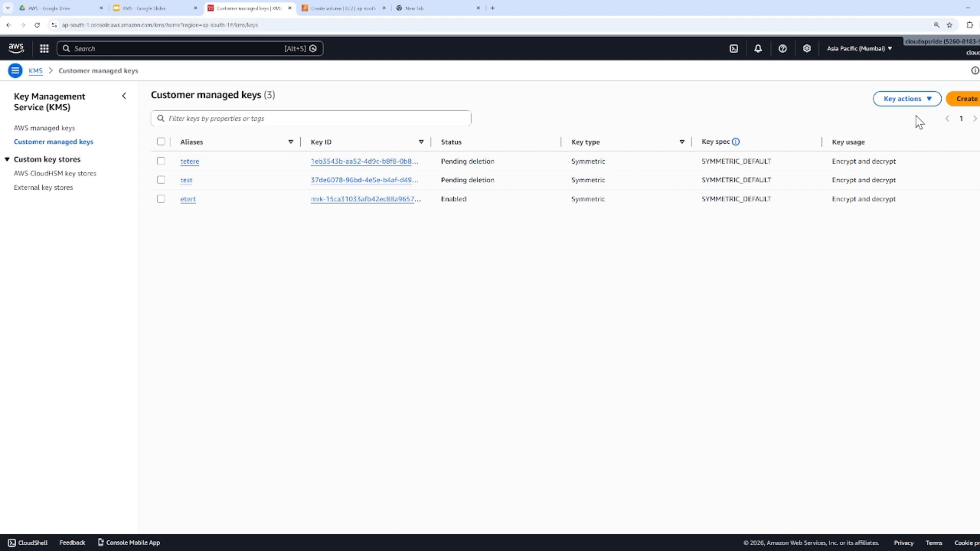
{"action": "left_click", "coordinate": [161, 161]}
{"action": "left_click", "coordinate": [890, 101]}
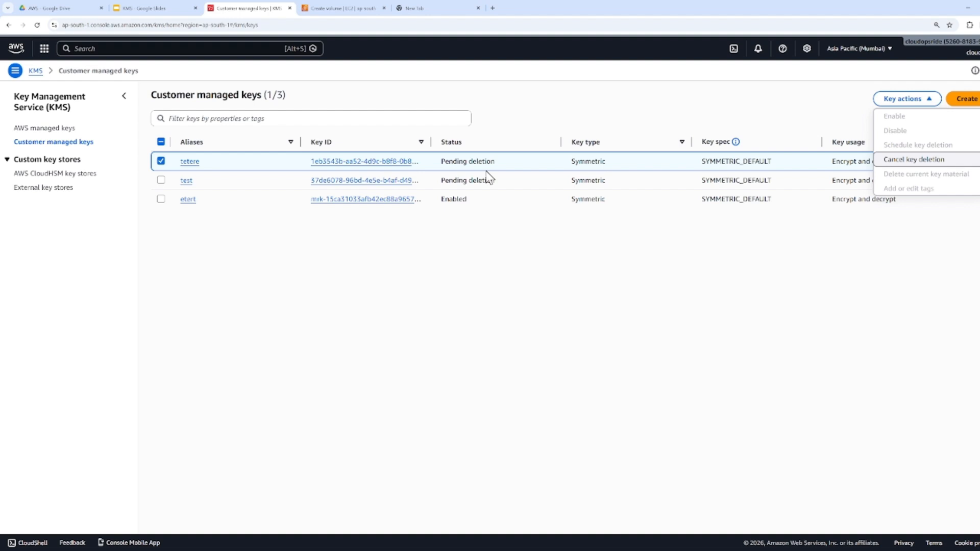
{"action": "left_click", "coordinate": [160, 199]}
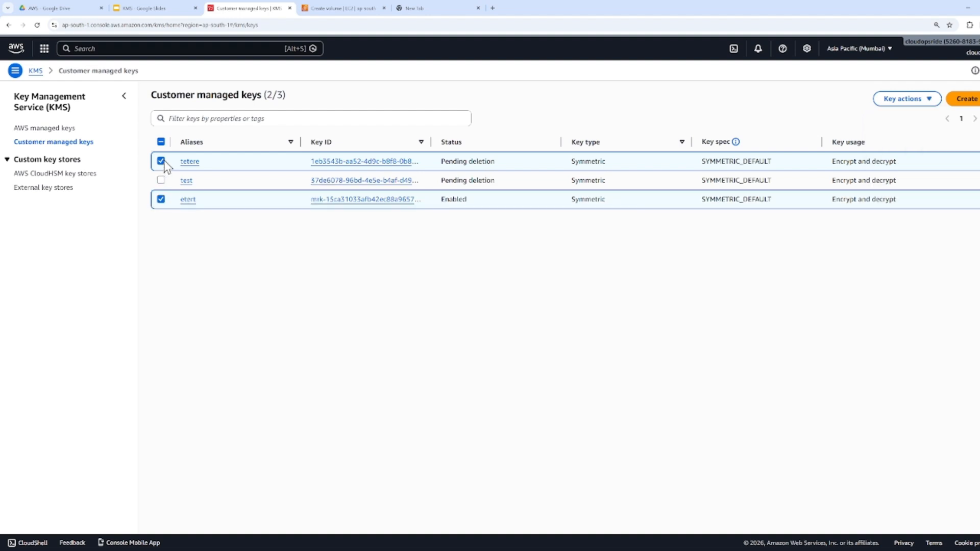
{"action": "left_click", "coordinate": [161, 161]}
{"action": "left_click", "coordinate": [892, 102]}
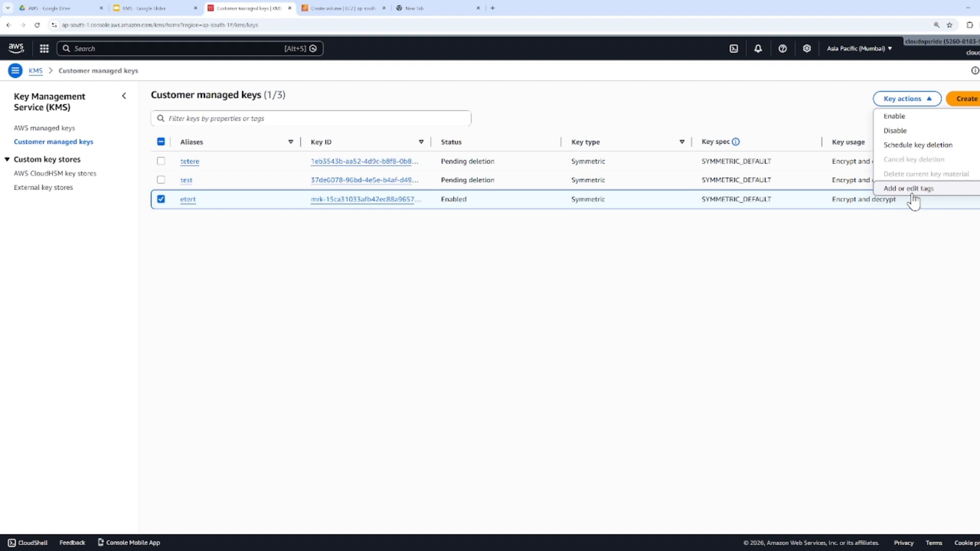
{"action": "left_click", "coordinate": [634, 277]}
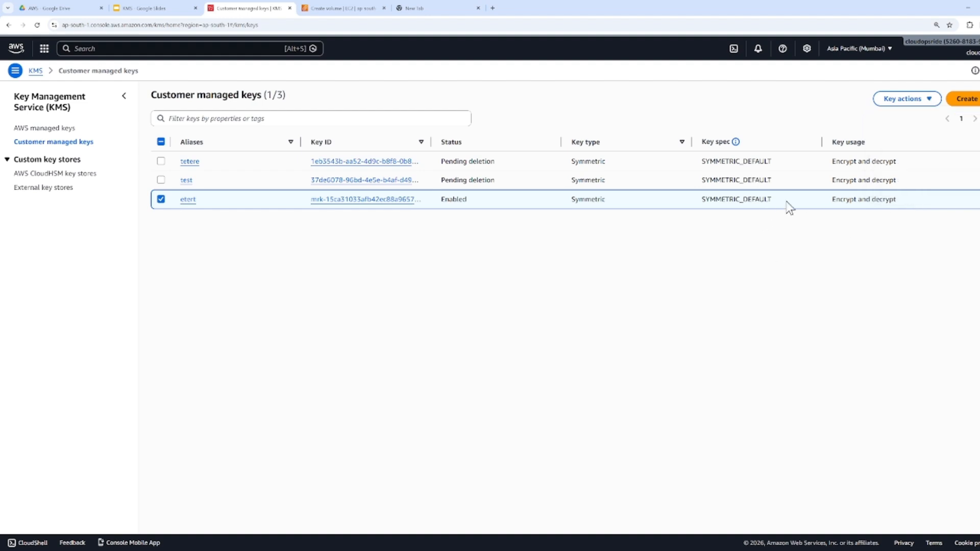
Start creating a customer managed key and consult the AWS KMS slide on symmetric and asymmetric keys
{"action": "left_click", "coordinate": [964, 99]}
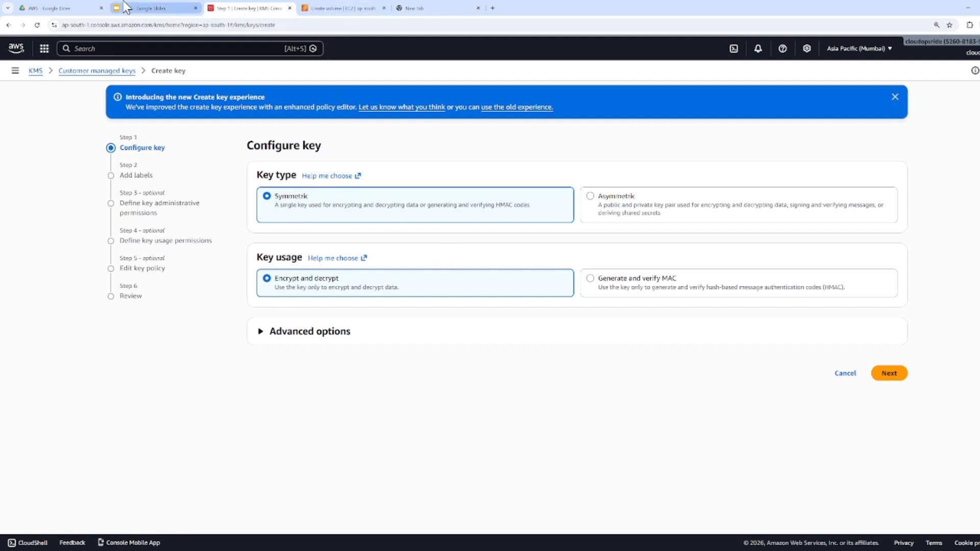
{"action": "left_click", "coordinate": [148, 8]}
{"action": "left_click", "coordinate": [59, 153]}
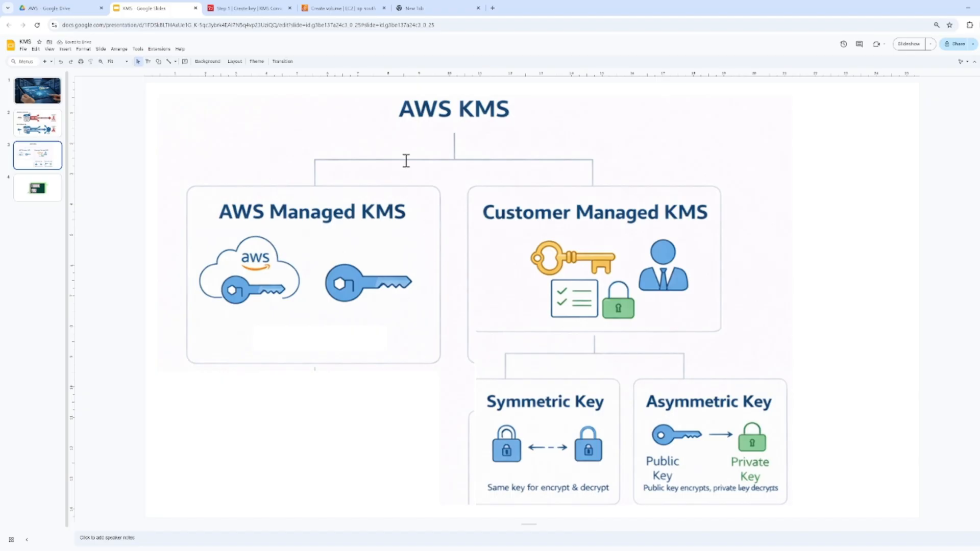
{"action": "left_click", "coordinate": [352, 8]}
{"action": "left_click", "coordinate": [207, 5]}
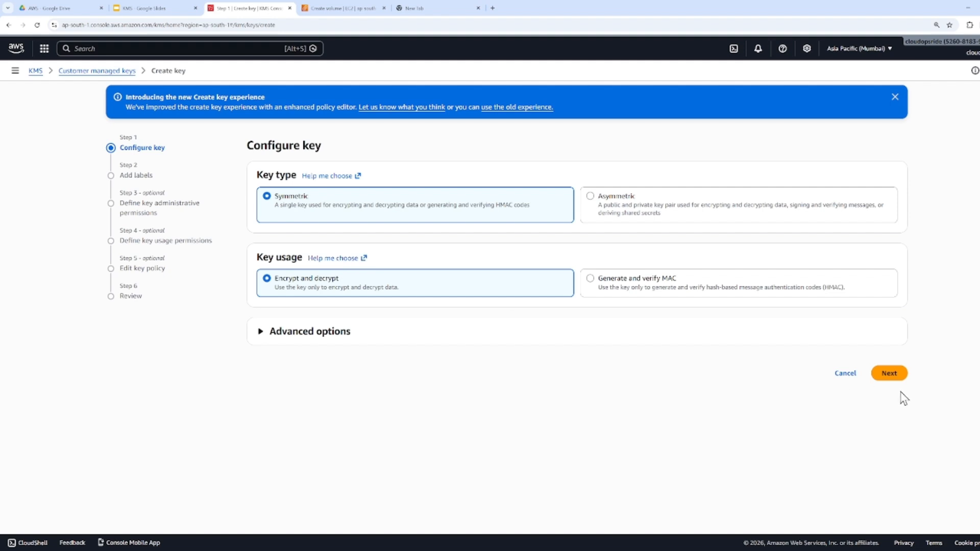
Accept the Symmetric key type with Encrypt and decrypt usage, and set the key's alias to testtrt
{"action": "left_click", "coordinate": [887, 376]}
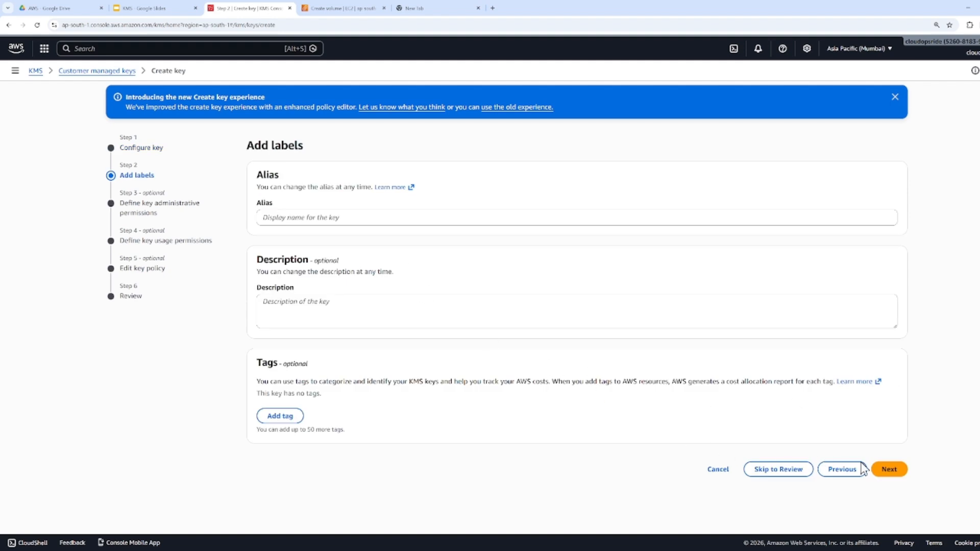
{"action": "left_click", "coordinate": [388, 217]}
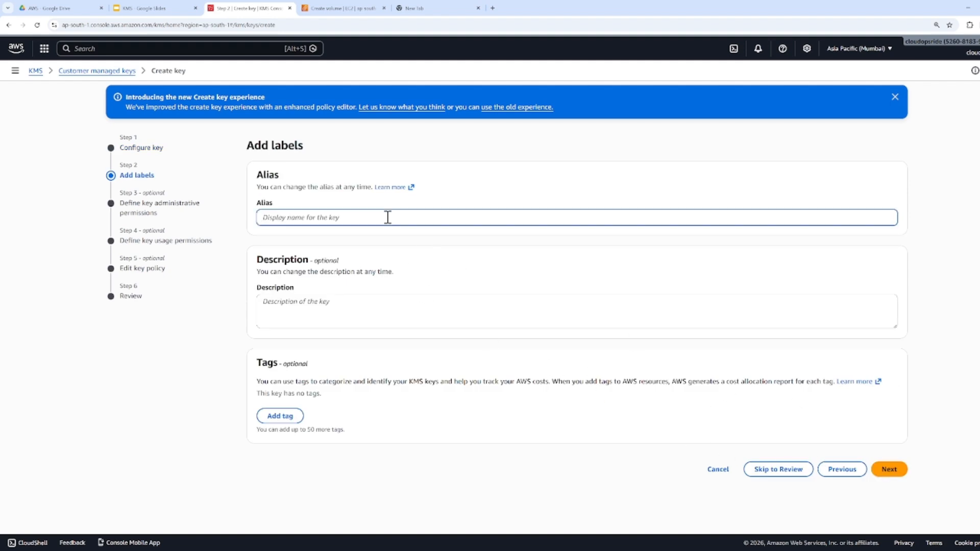
{"action": "type", "text": "test"}
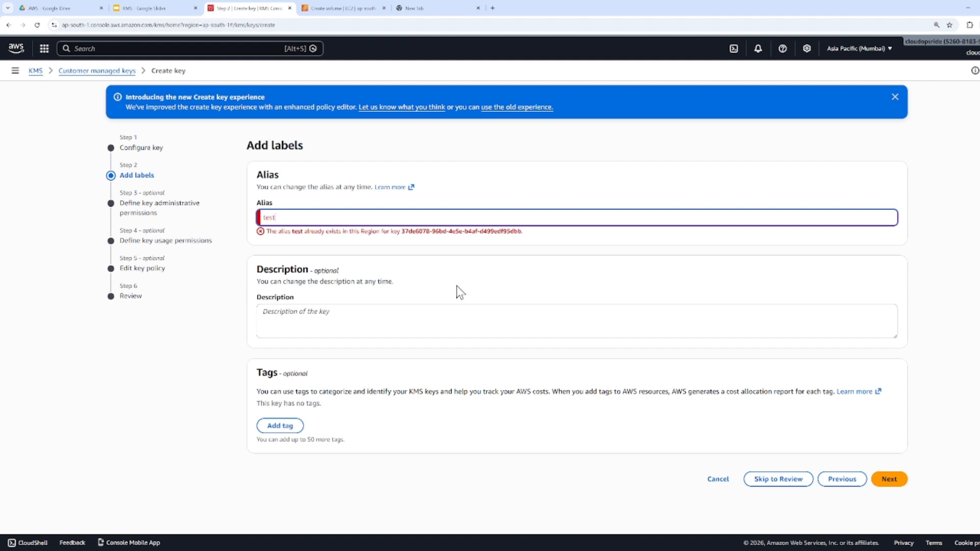
{"action": "type", "text": "trt"}
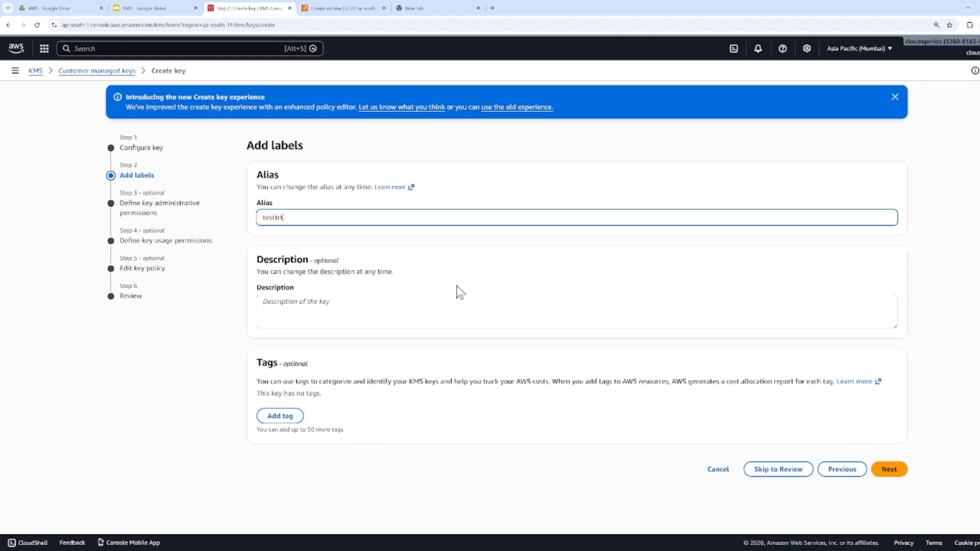
{"action": "left_click", "coordinate": [889, 470]}
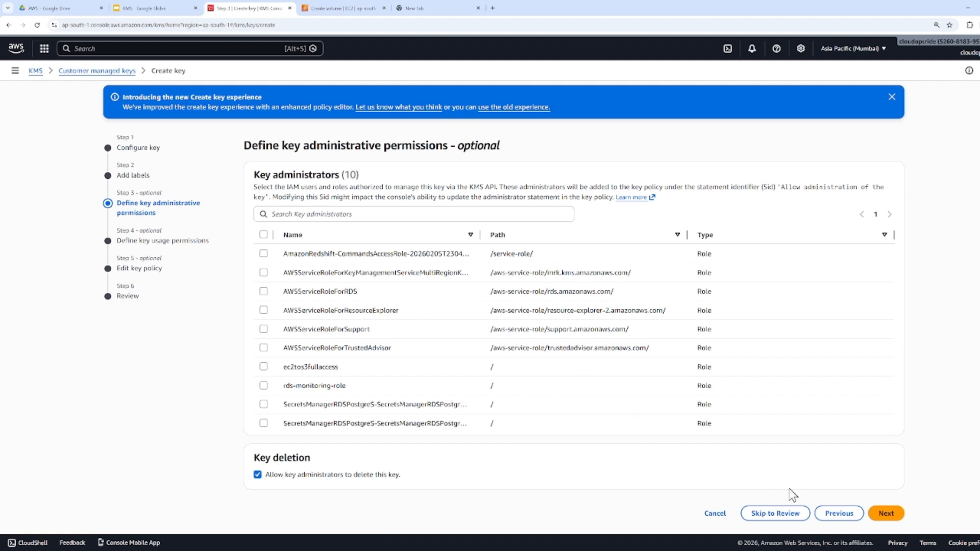
Leave the key administrators and key users unselected, keep the default key policy, and finish creating the key
{"action": "left_click", "coordinate": [884, 513]}
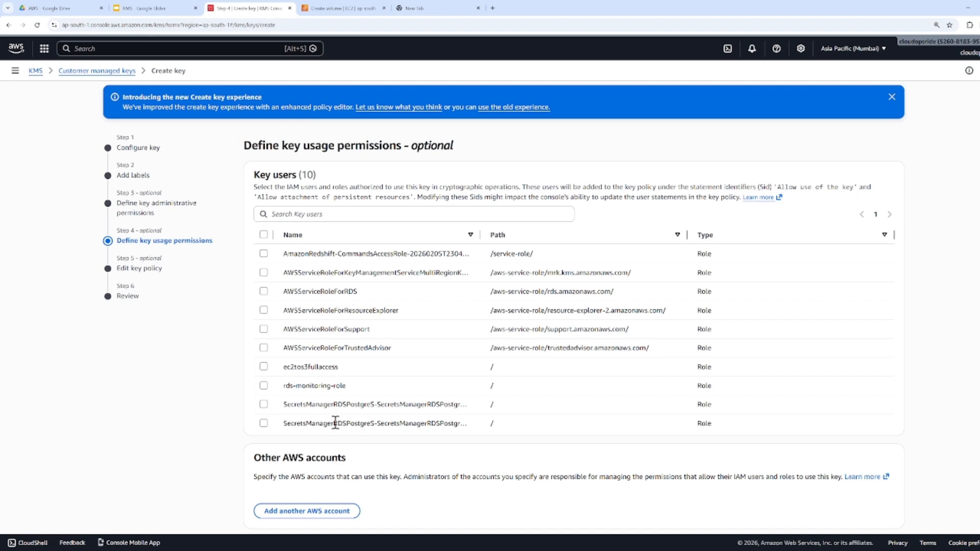
{"action": "scroll", "coordinate": [868, 531], "scroll_direction": "down", "scroll_amount": 1}
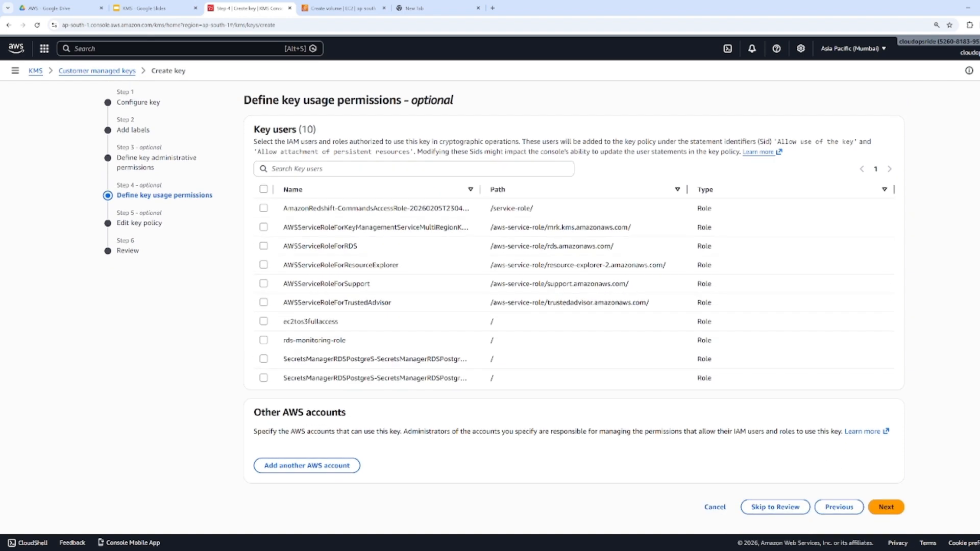
{"action": "left_click", "coordinate": [887, 507]}
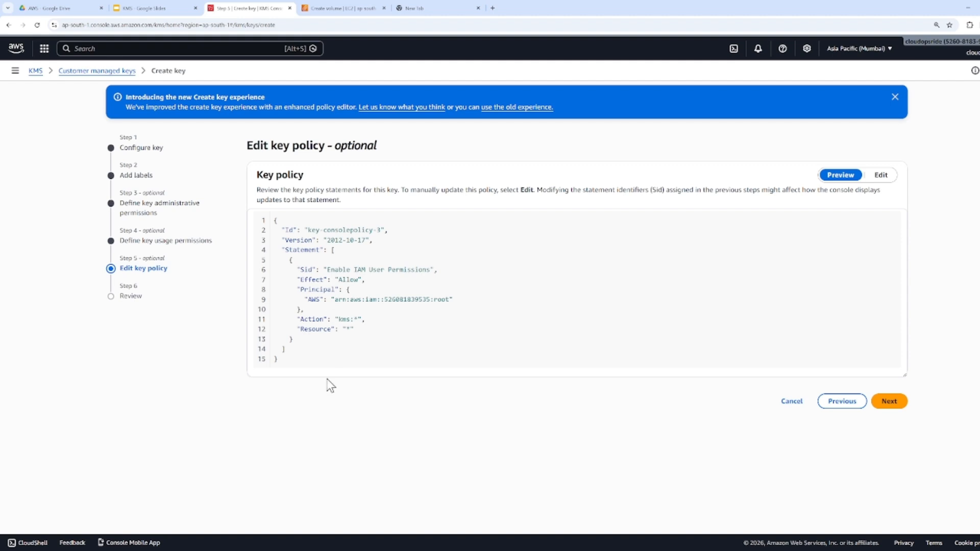
{"action": "left_click", "coordinate": [889, 403]}
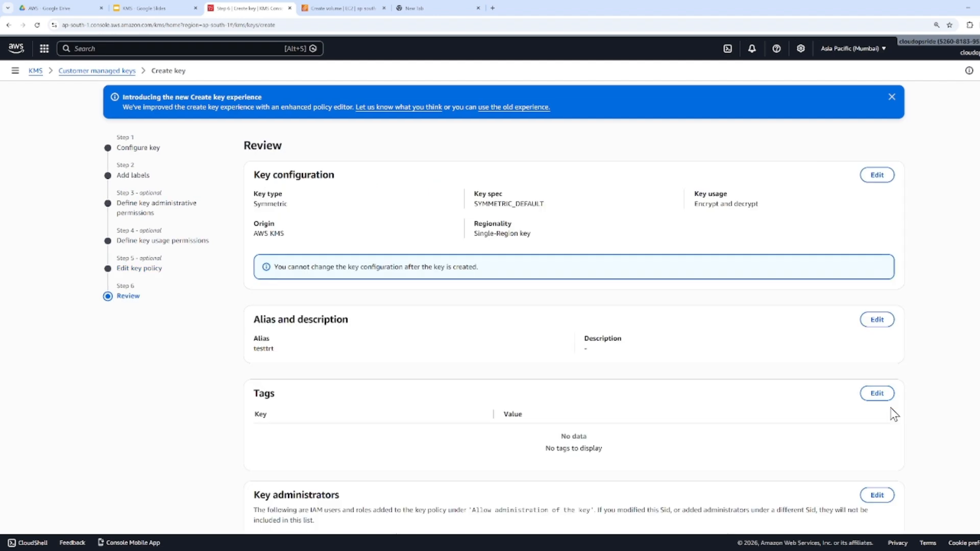
{"action": "scroll", "coordinate": [893, 411], "scroll_direction": "down", "scroll_amount": 4}
{"action": "scroll", "coordinate": [310, 289], "scroll_direction": "down", "scroll_amount": 5}
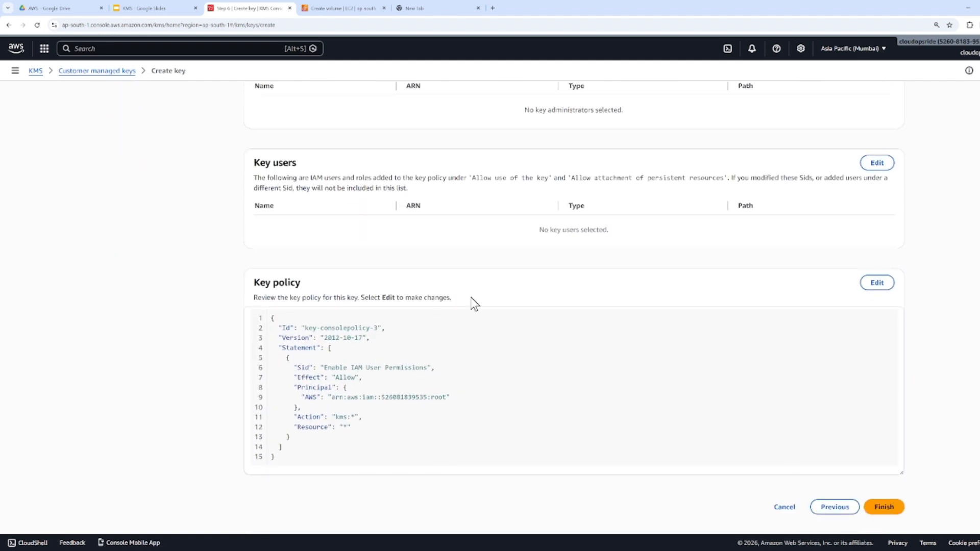
{"action": "left_click", "coordinate": [883, 507]}
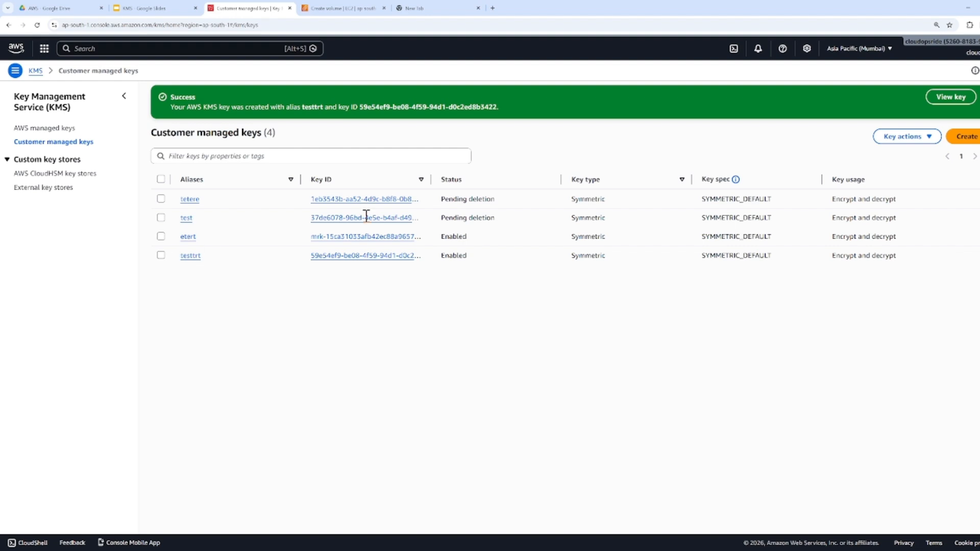
Try configuring a new asymmetric customer managed key with Encrypt and decrypt usage and the RSA_2048 key spec
{"action": "left_click", "coordinate": [973, 137]}
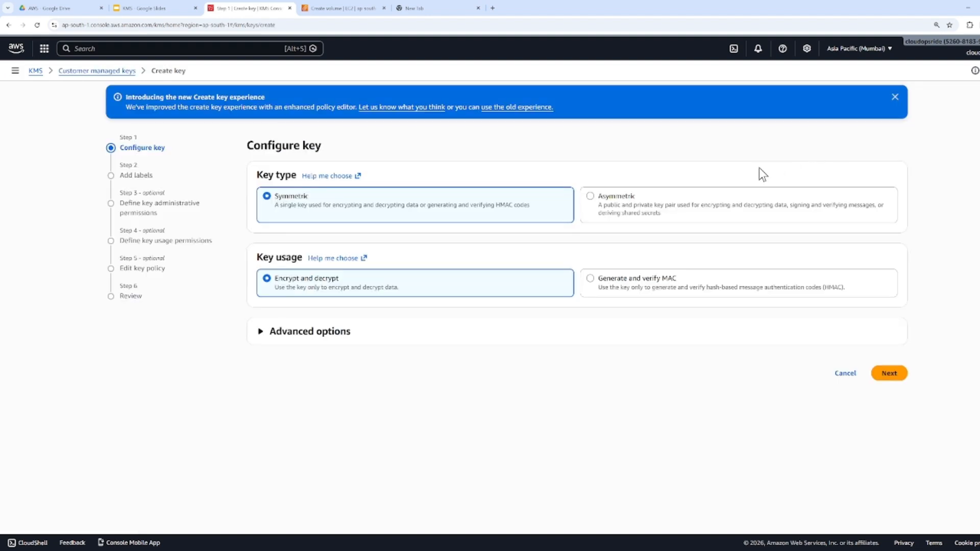
{"action": "left_click", "coordinate": [699, 200]}
{"action": "left_click", "coordinate": [356, 289]}
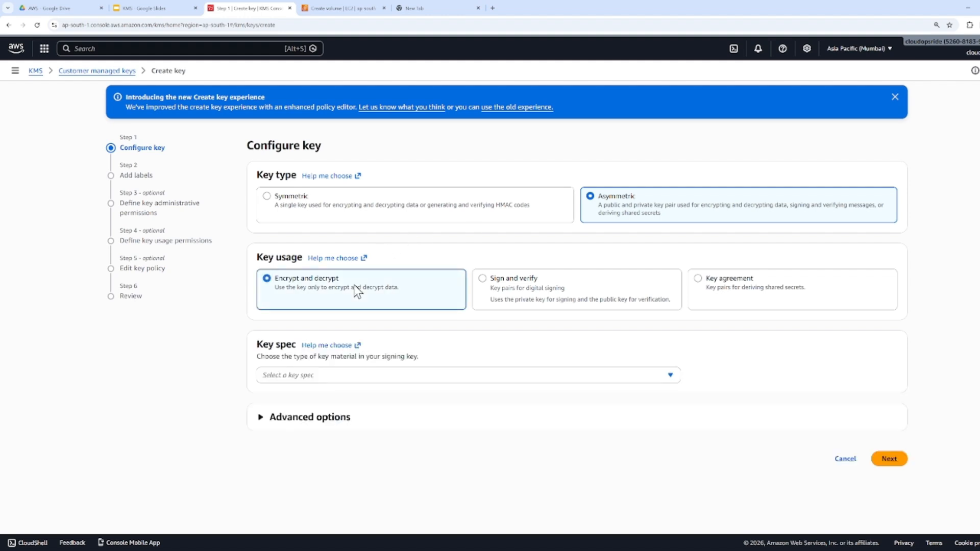
{"action": "left_click", "coordinate": [326, 375]}
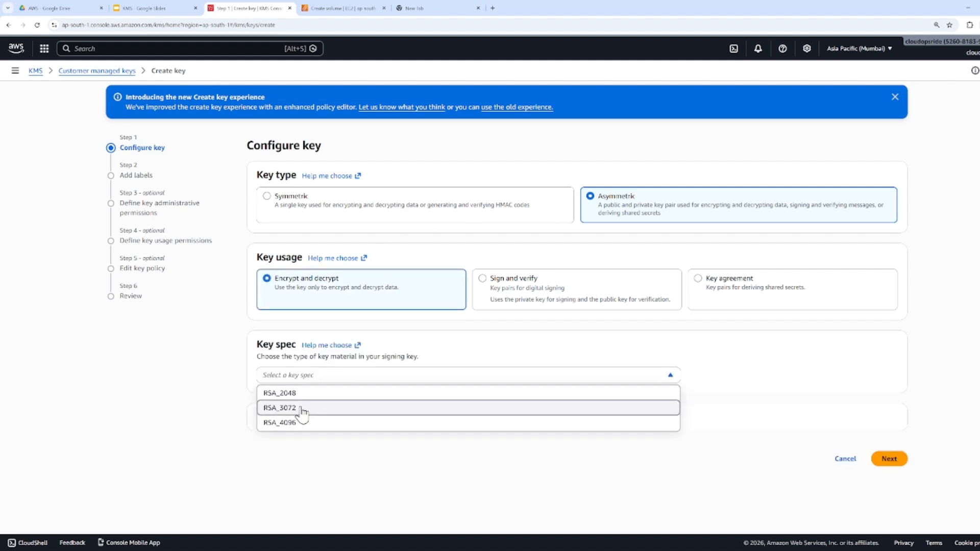
{"action": "left_click", "coordinate": [294, 393]}
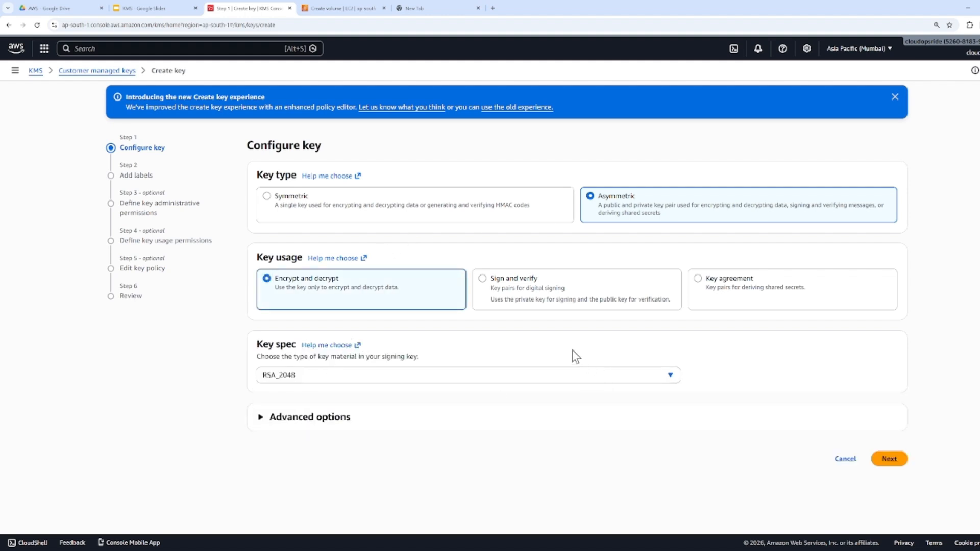
{"action": "left_click", "coordinate": [889, 459]}
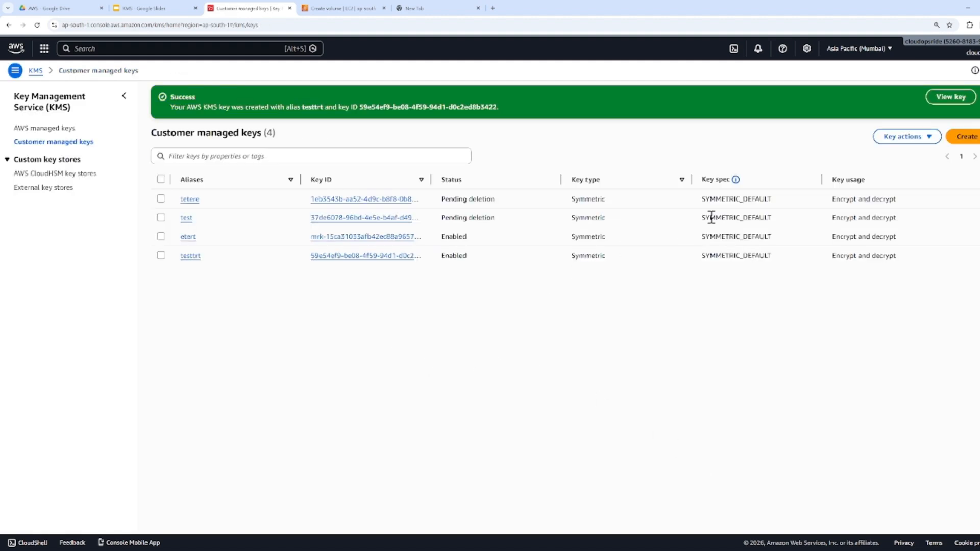
Examine the Asymmetric key type description in a new key setup against the EC2 volume's KMS key setting, and return to the customer managed keys
{"action": "left_click", "coordinate": [979, 97]}
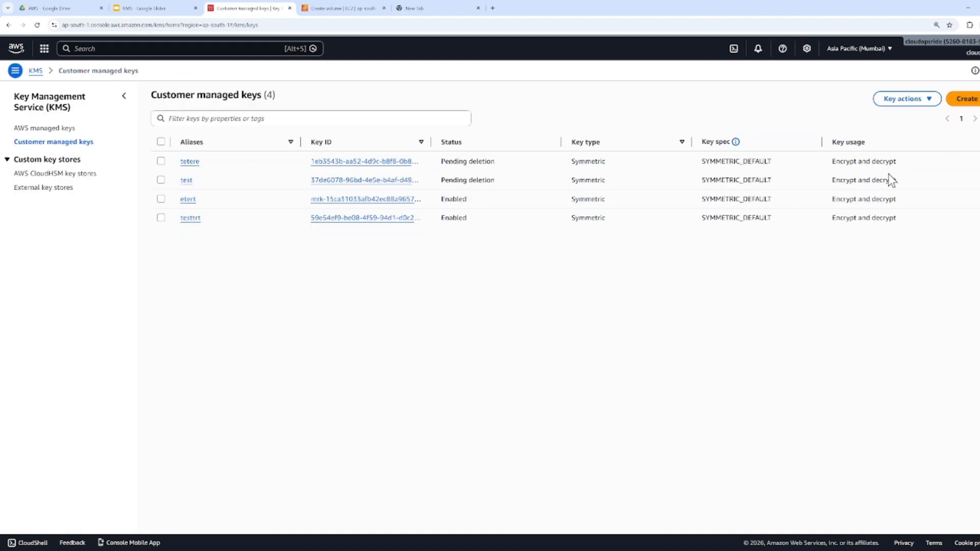
{"action": "left_click", "coordinate": [963, 100]}
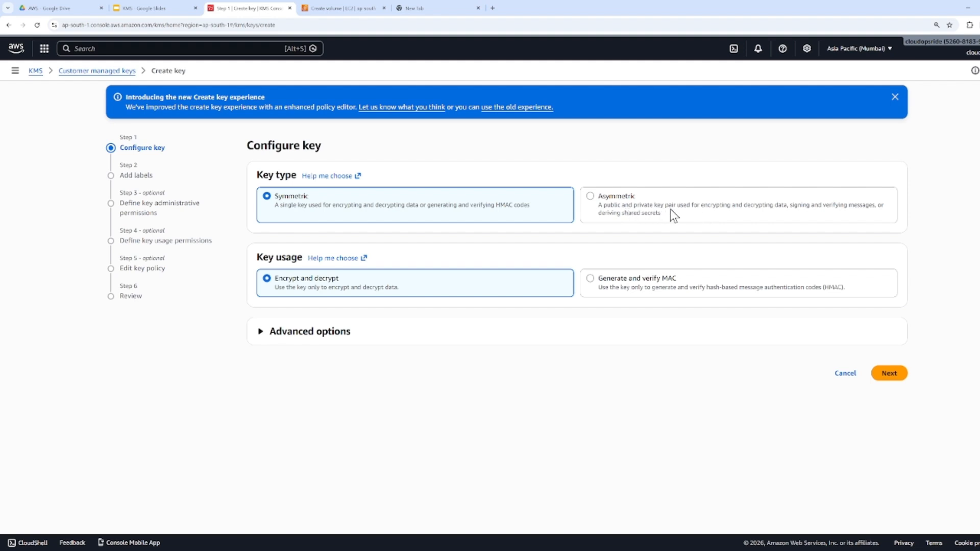
{"action": "left_click_drag", "start_coordinate": [596, 206], "coordinate": [790, 210]}
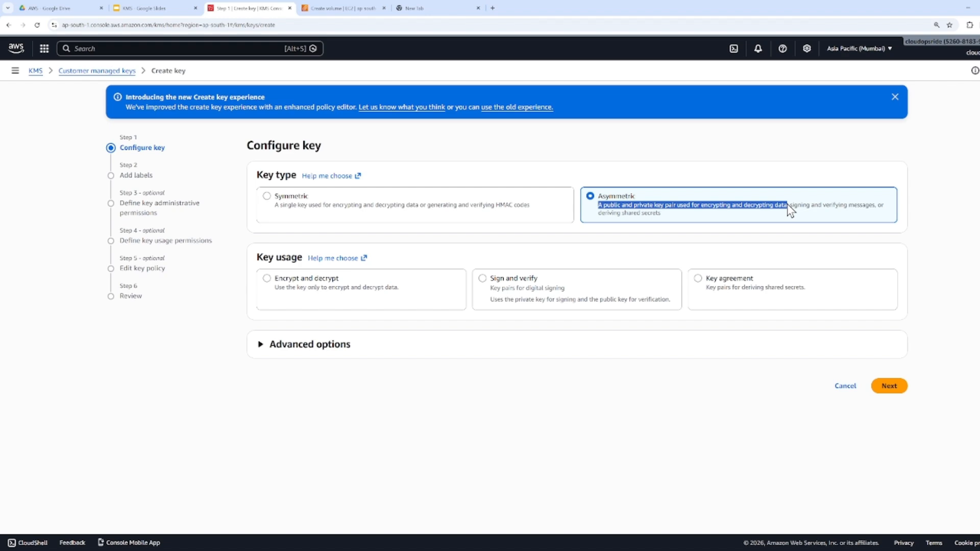
{"action": "left_click", "coordinate": [336, 12]}
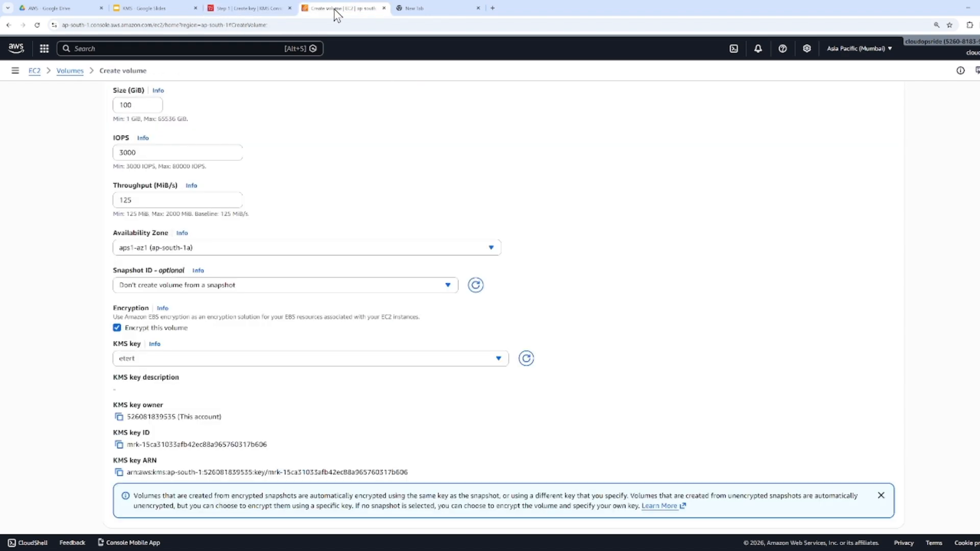
{"action": "left_click", "coordinate": [274, 7]}
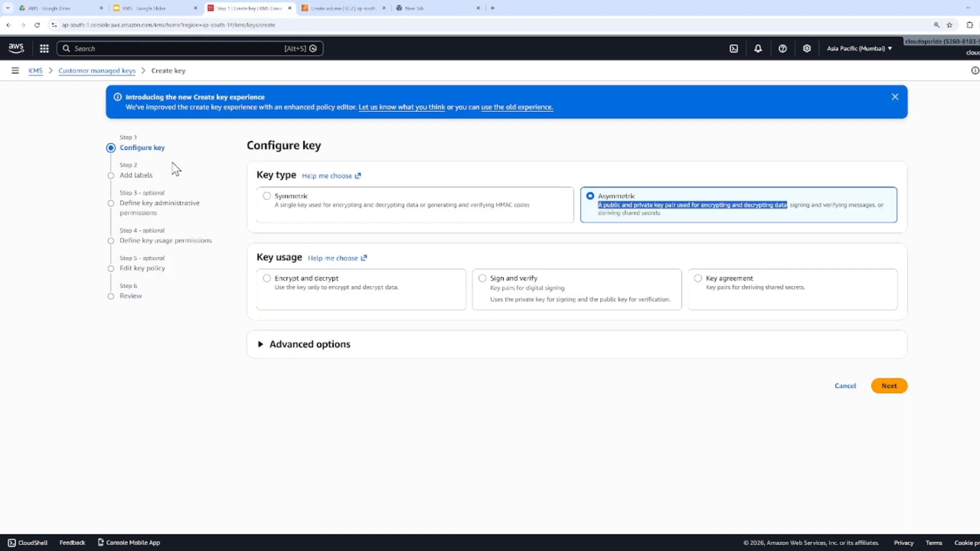
{"action": "left_click", "coordinate": [117, 71]}
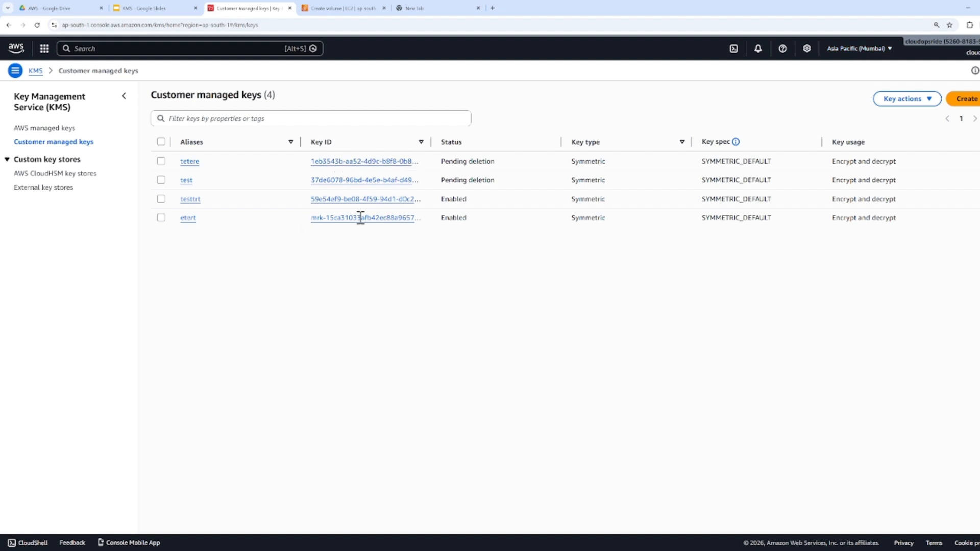
View the customer managed keys in the Ohio Region (us-east-2), and return to the Mumbai Region (ap-south-1)
{"action": "left_click", "coordinate": [848, 48]}
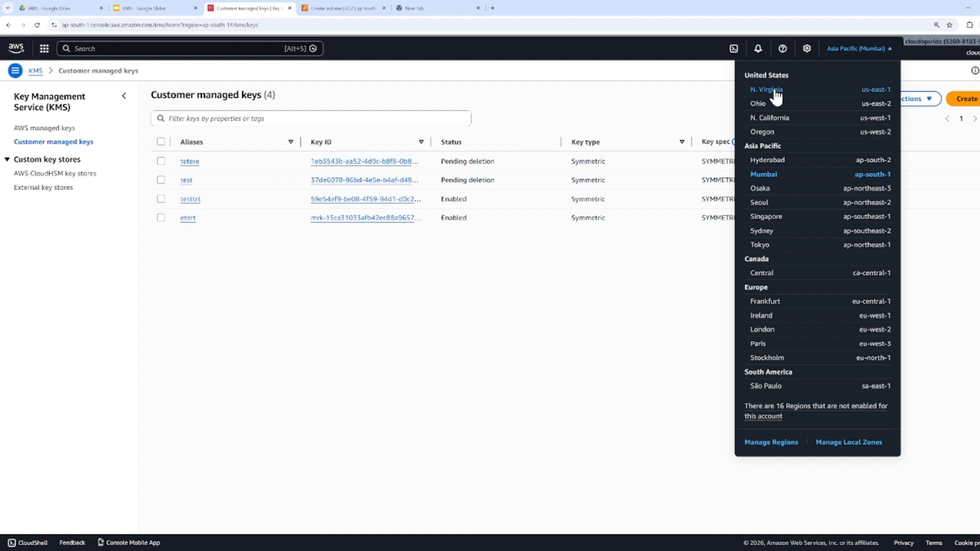
{"action": "left_click", "coordinate": [764, 106]}
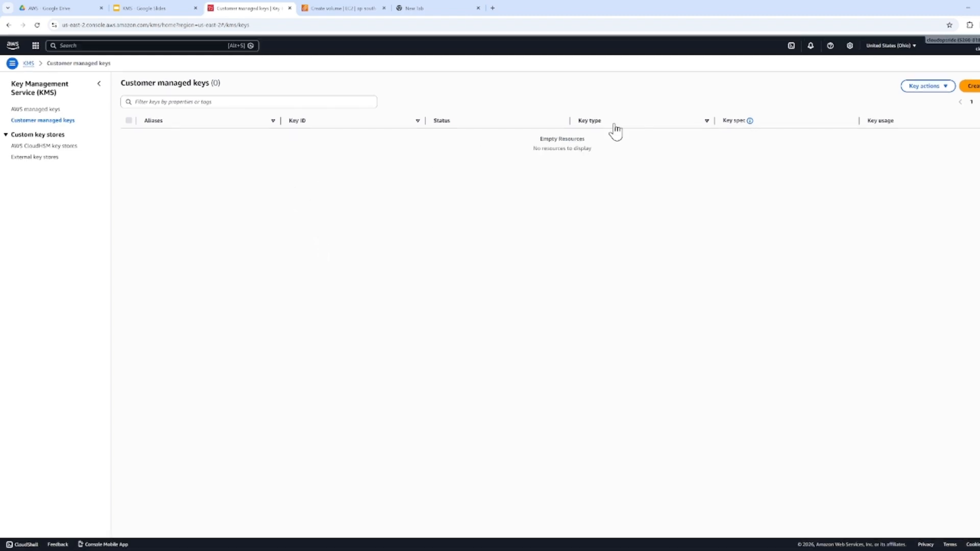
{"action": "left_click", "coordinate": [888, 45]}
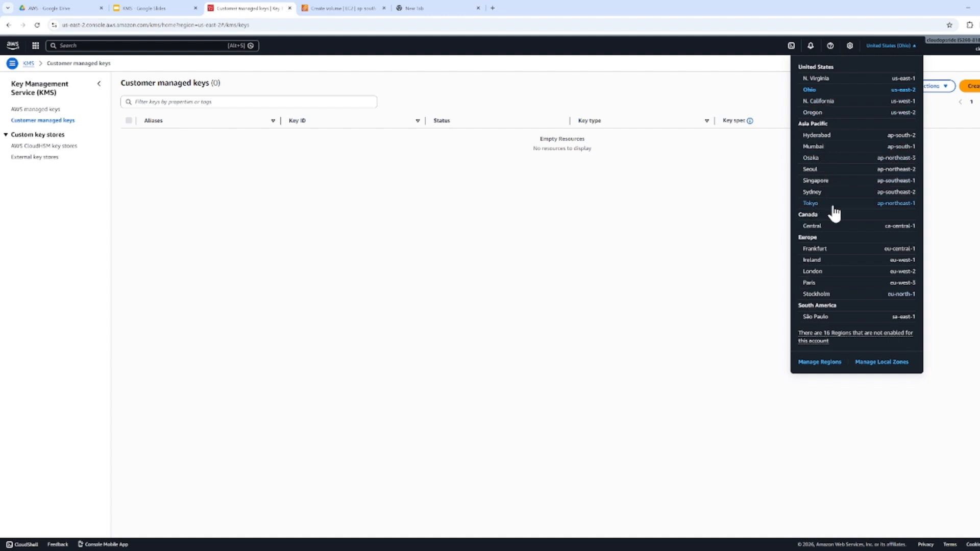
{"action": "left_click", "coordinate": [820, 146]}
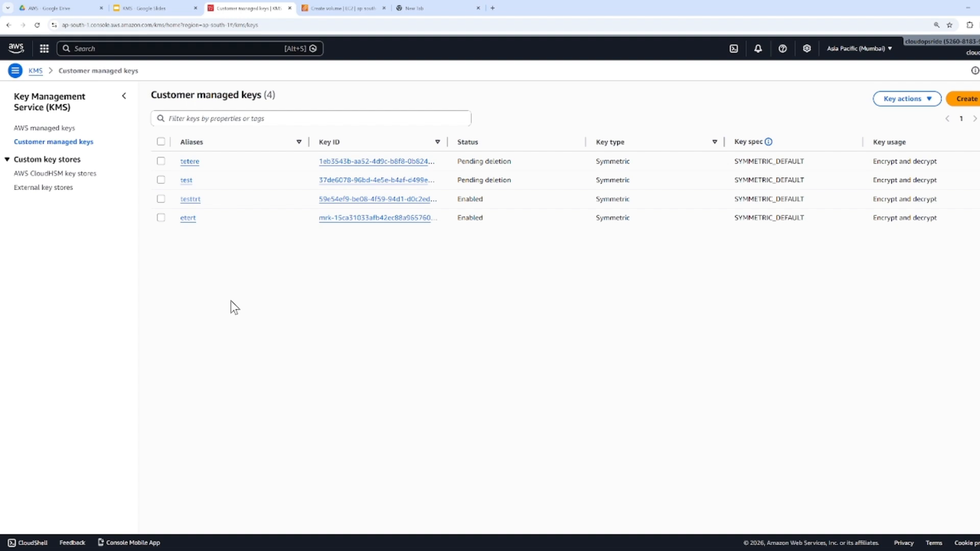
Configure a new symmetric Encrypt and decrypt key as a Multi-Region key with KMS key material, and set its alias to qadasda
{"action": "left_click", "coordinate": [966, 99]}
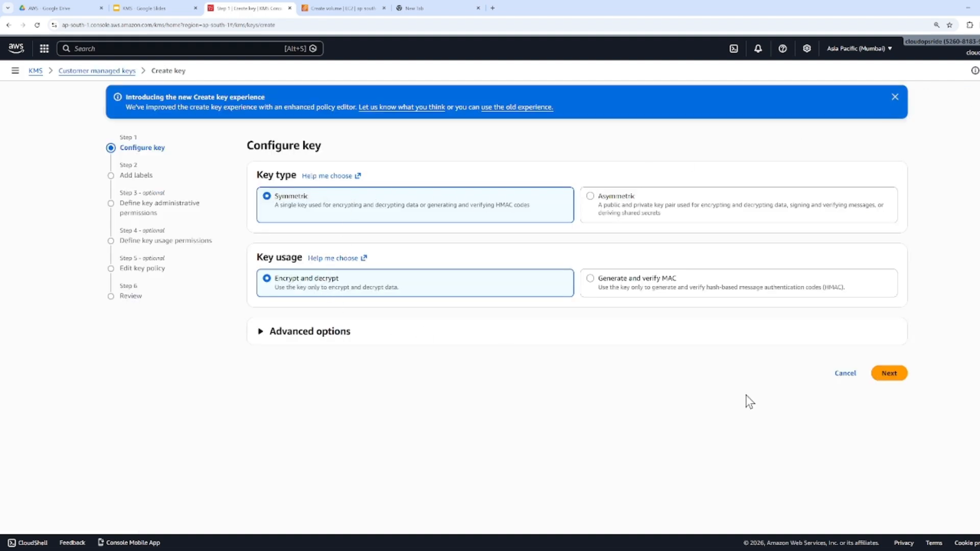
{"action": "left_click", "coordinate": [335, 334]}
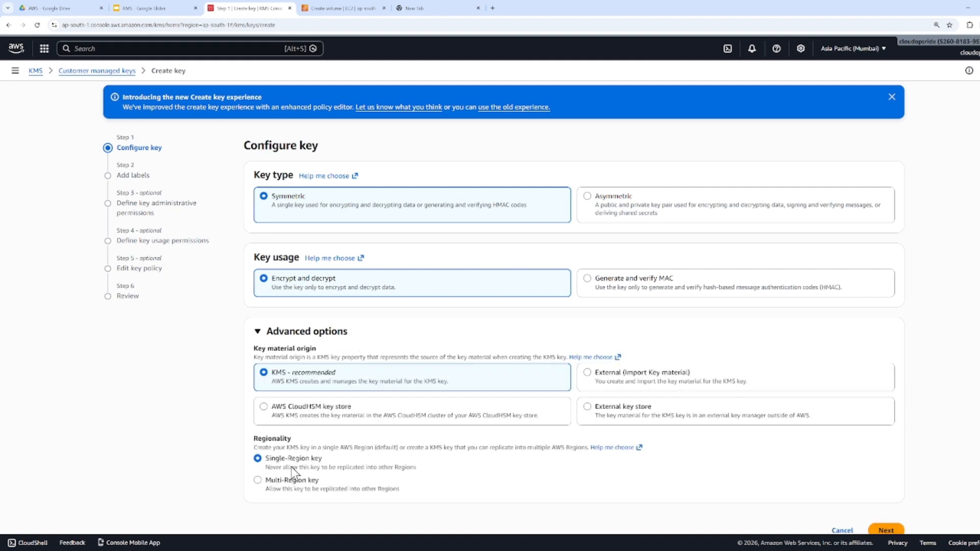
{"action": "left_click", "coordinate": [298, 480]}
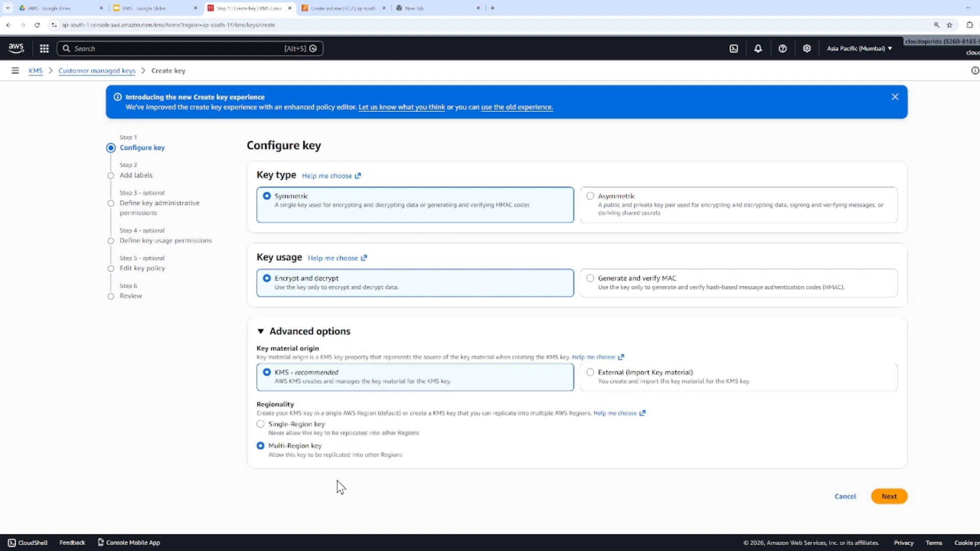
{"action": "left_click", "coordinate": [888, 496]}
{"action": "left_click", "coordinate": [414, 214]}
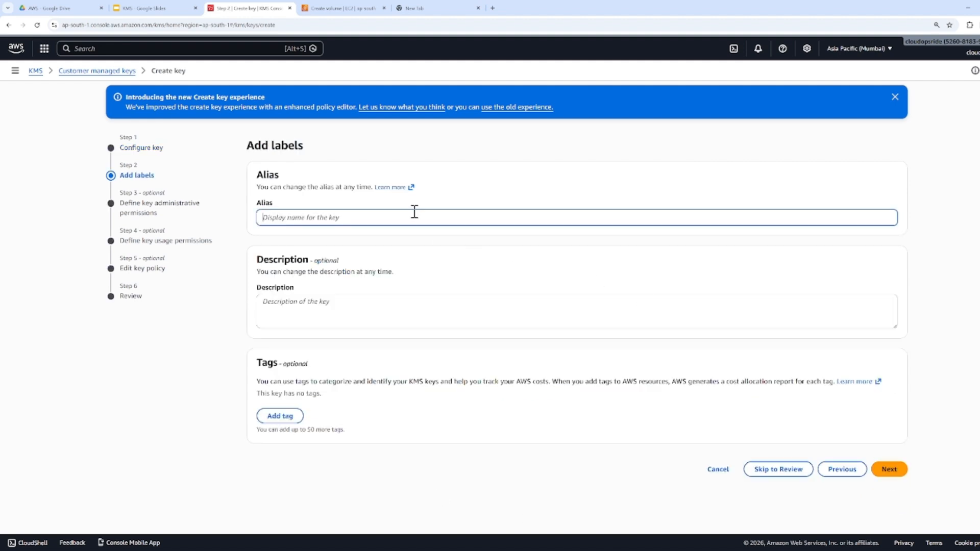
{"action": "type", "text": "qadasda"}
{"action": "left_click", "coordinate": [885, 470]}
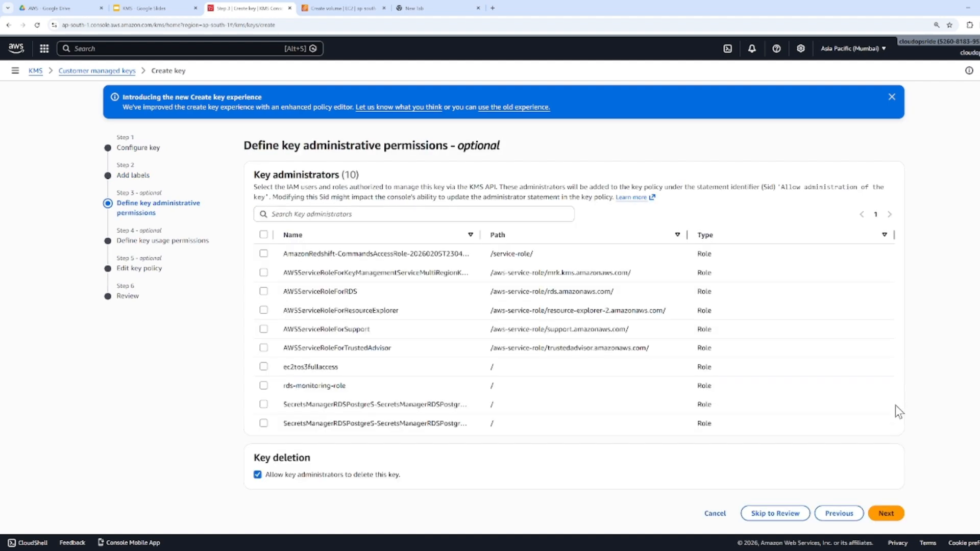
Leave qadasda without key administrators or key users, keep its default key policy, and finish creating the key
{"action": "left_click", "coordinate": [888, 514]}
{"action": "scroll", "coordinate": [908, 518], "scroll_direction": "down", "scroll_amount": 2}
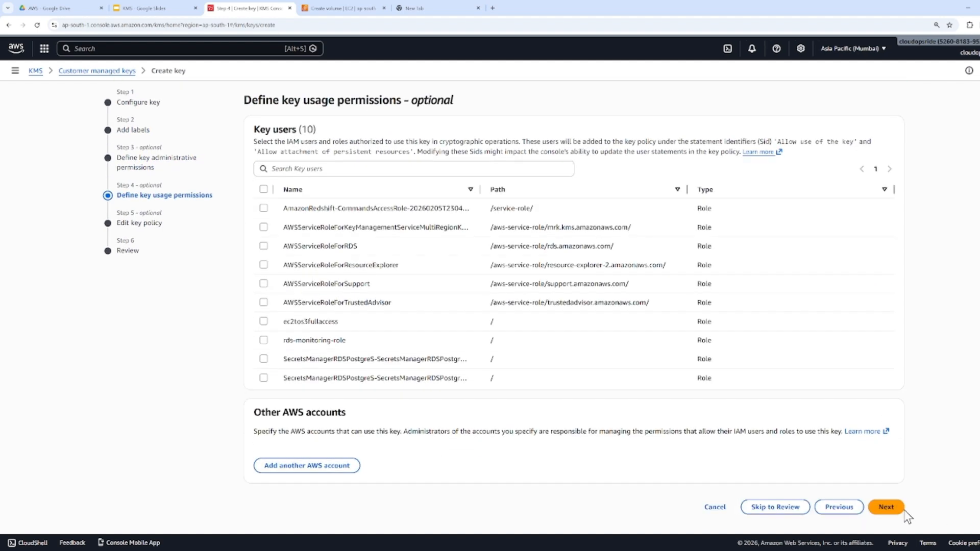
{"action": "left_click", "coordinate": [892, 507]}
{"action": "left_click", "coordinate": [888, 402]}
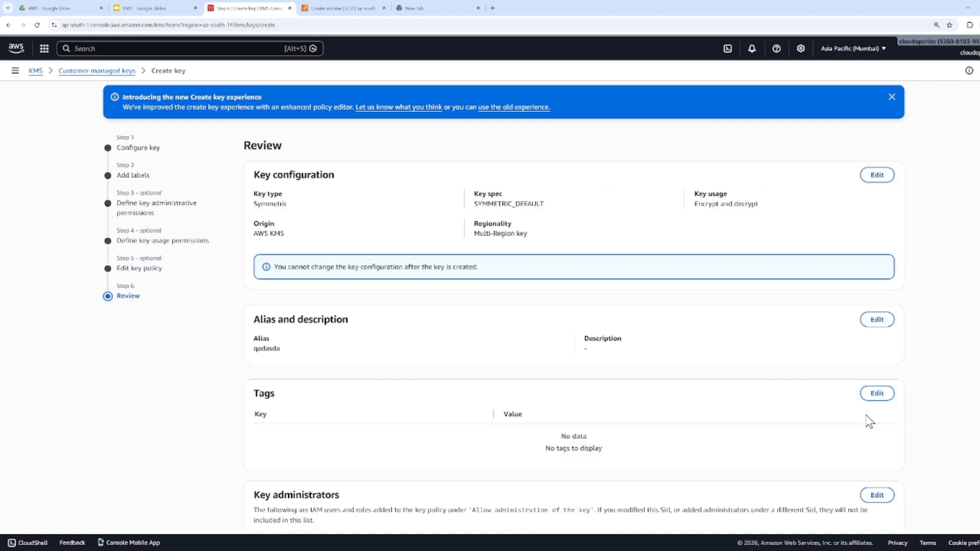
{"action": "scroll", "coordinate": [891, 489], "scroll_direction": "down", "scroll_amount": 10}
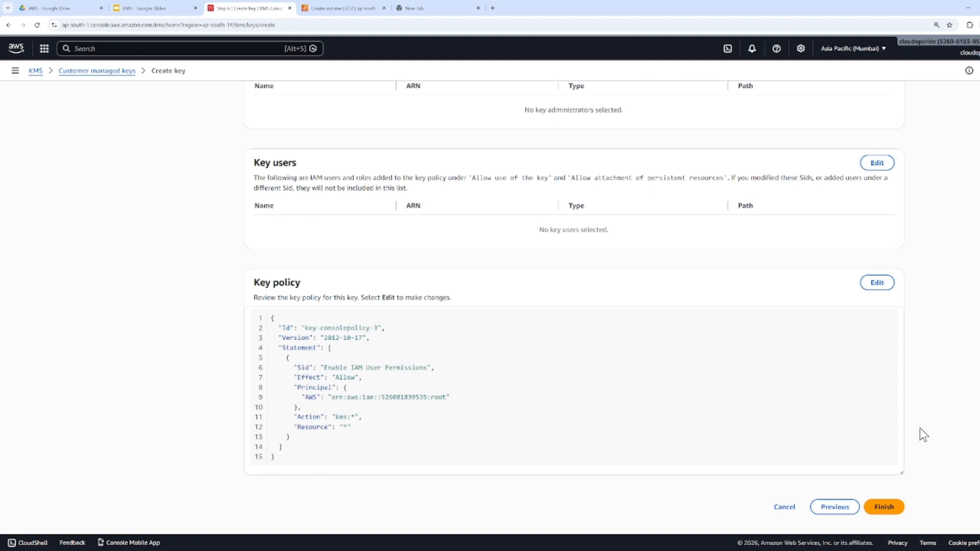
{"action": "left_click", "coordinate": [884, 508]}
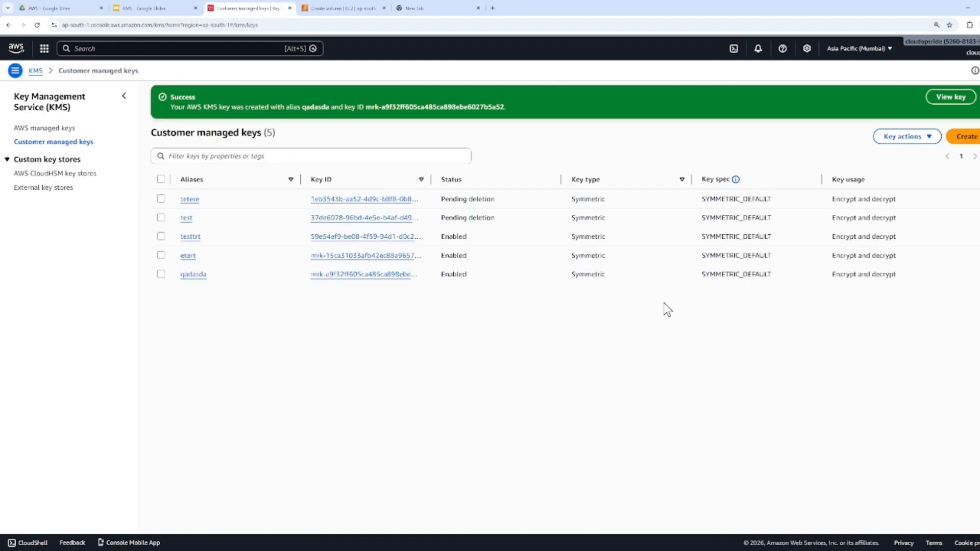
Open the regionality settings of qadasda, examine the Regions available for new replica keys, and return to the KMS home page
{"action": "left_click", "coordinate": [161, 274]}
{"action": "left_click", "coordinate": [192, 276]}
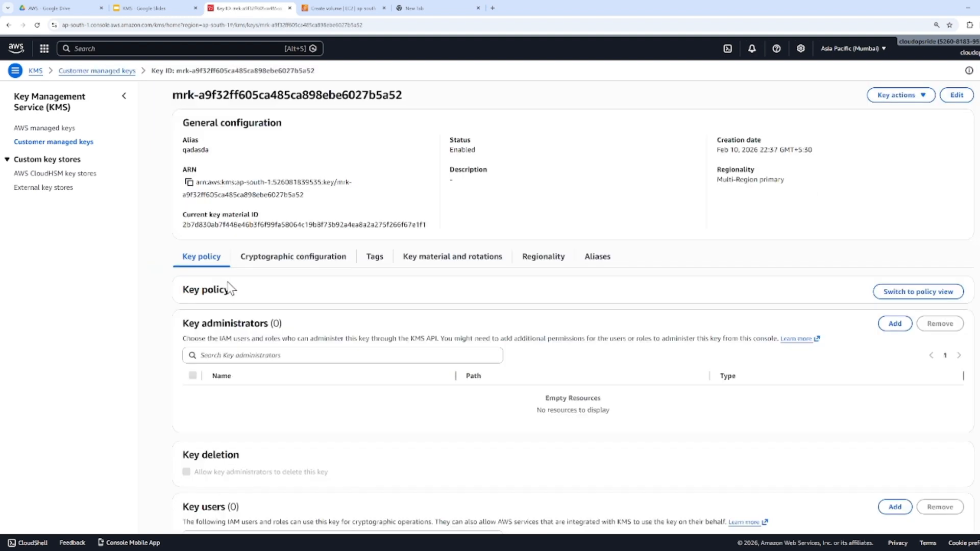
{"action": "left_click", "coordinate": [543, 262]}
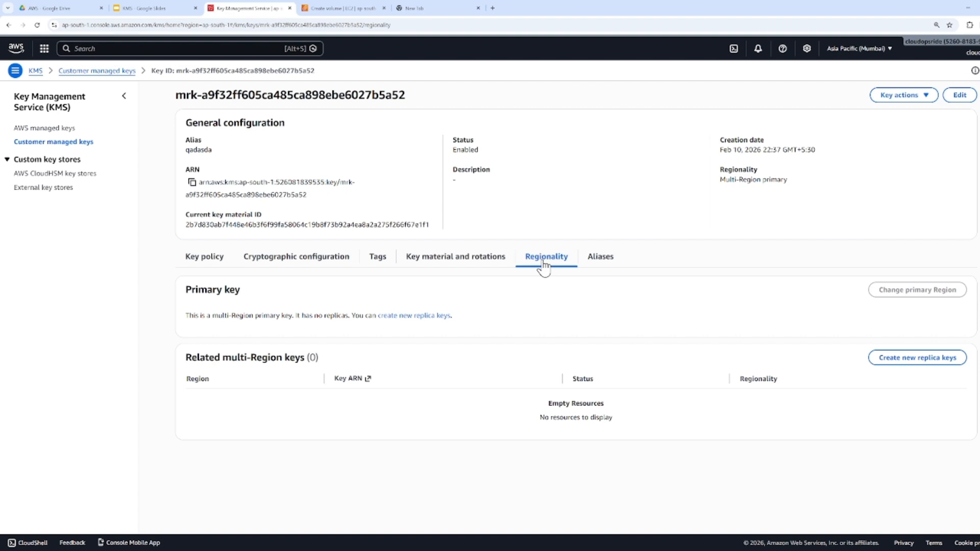
{"action": "left_click", "coordinate": [883, 368]}
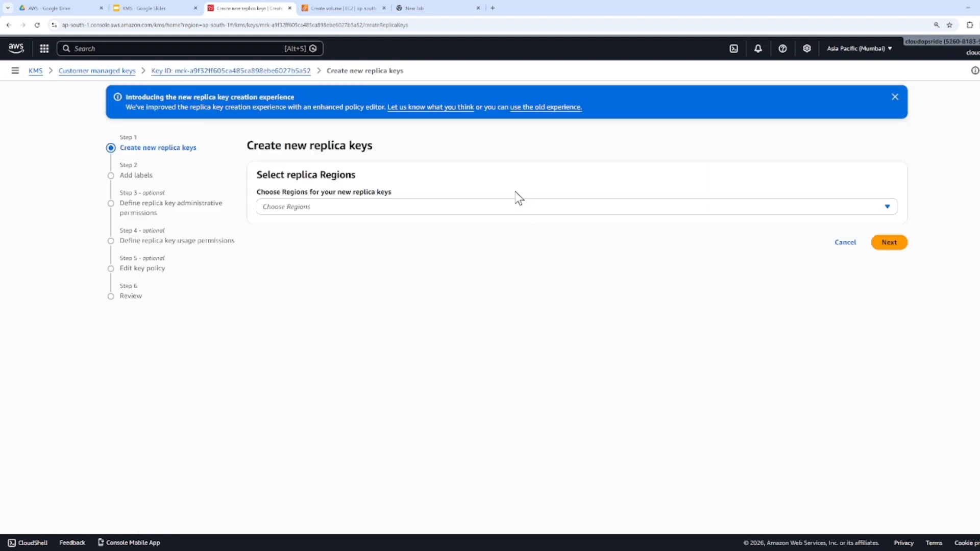
{"action": "left_click", "coordinate": [326, 206]}
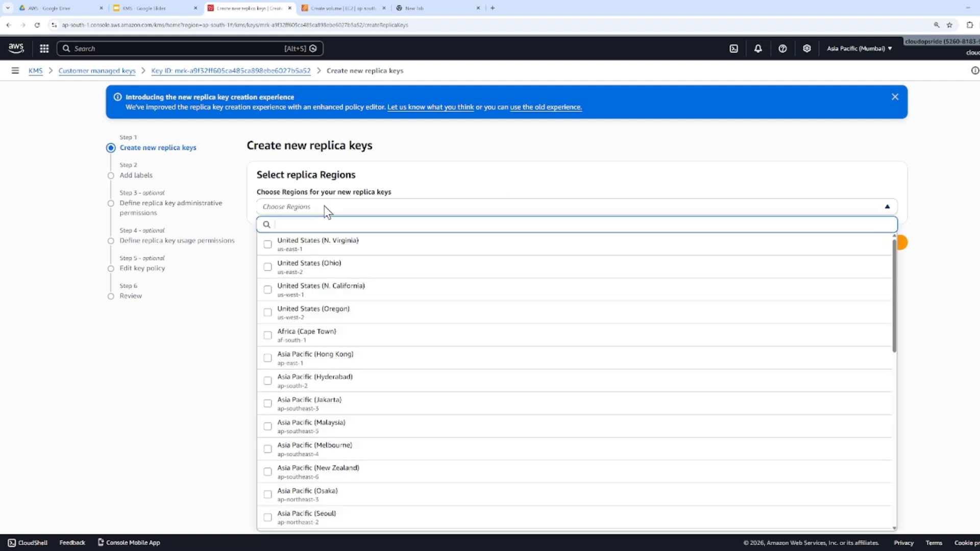
{"action": "left_click", "coordinate": [219, 310]}
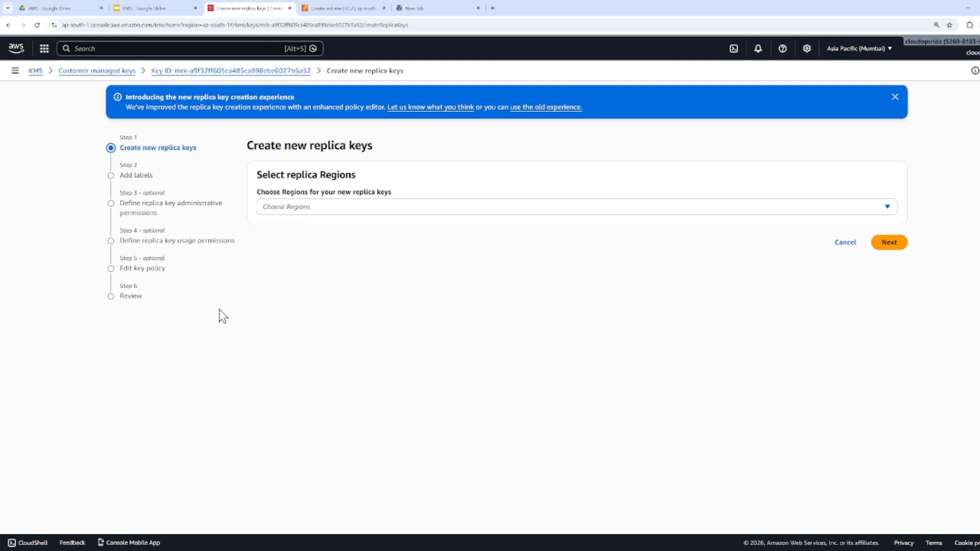
{"action": "left_click", "coordinate": [35, 71]}
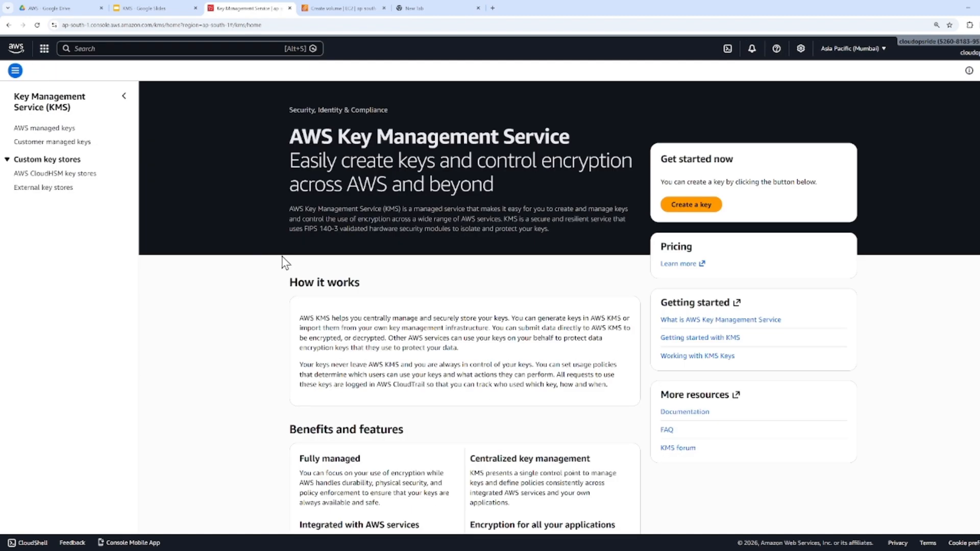